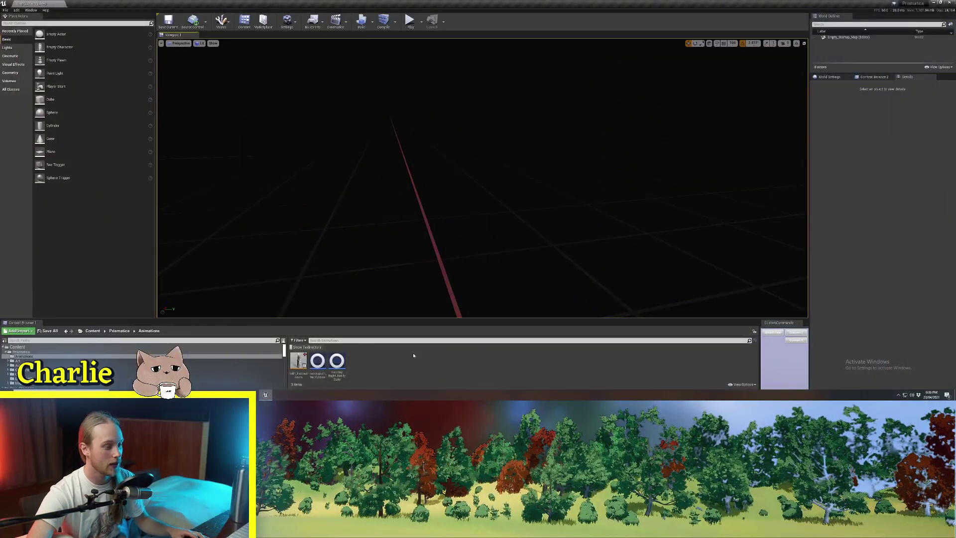
Step: Create a Blend Space for UE4_Mannequin_Skeleton in the Prismatica Animations folder and name it ABS_Tutorial
{"action": "right_click", "coordinate": [401, 361]}
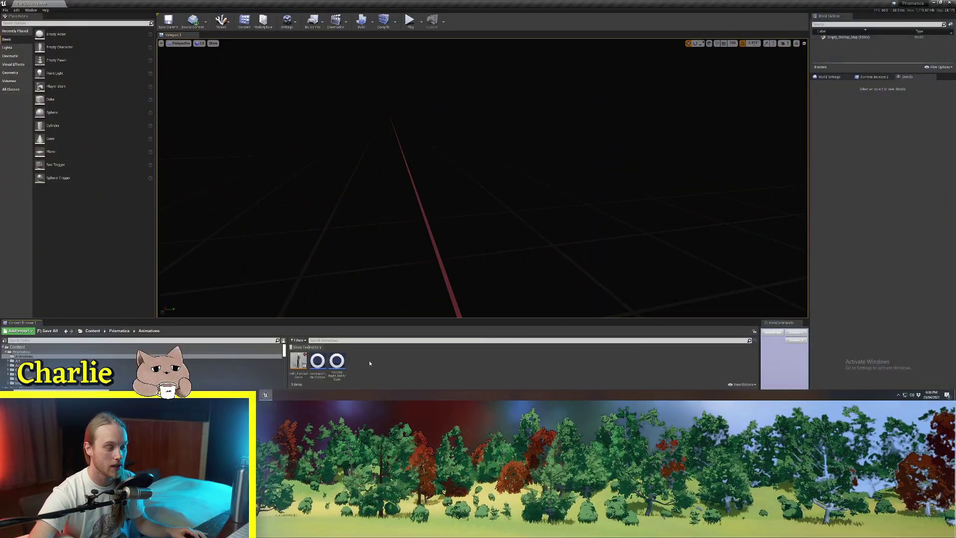
{"action": "right_click", "coordinate": [369, 362]}
{"action": "mouse_move", "coordinate": [395, 279]}
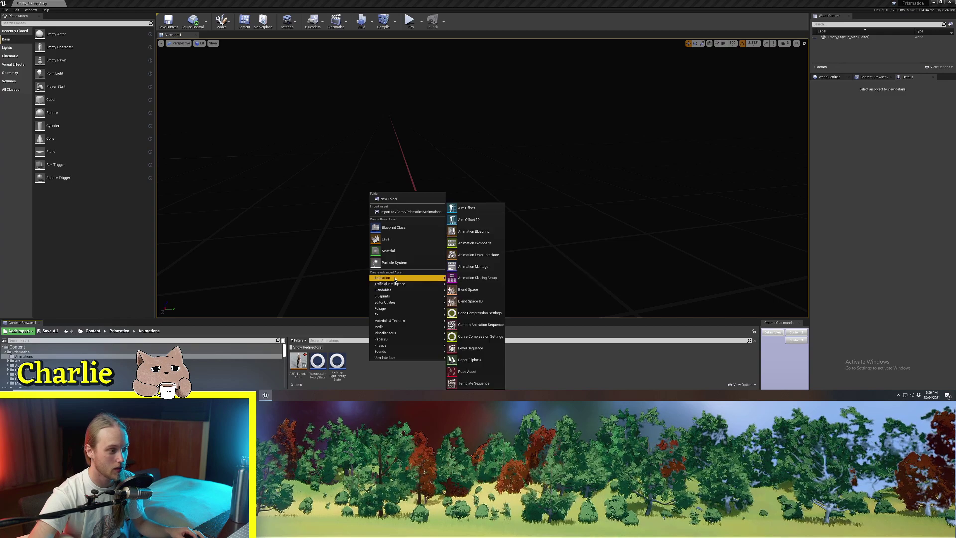
{"action": "left_click", "coordinate": [479, 291]}
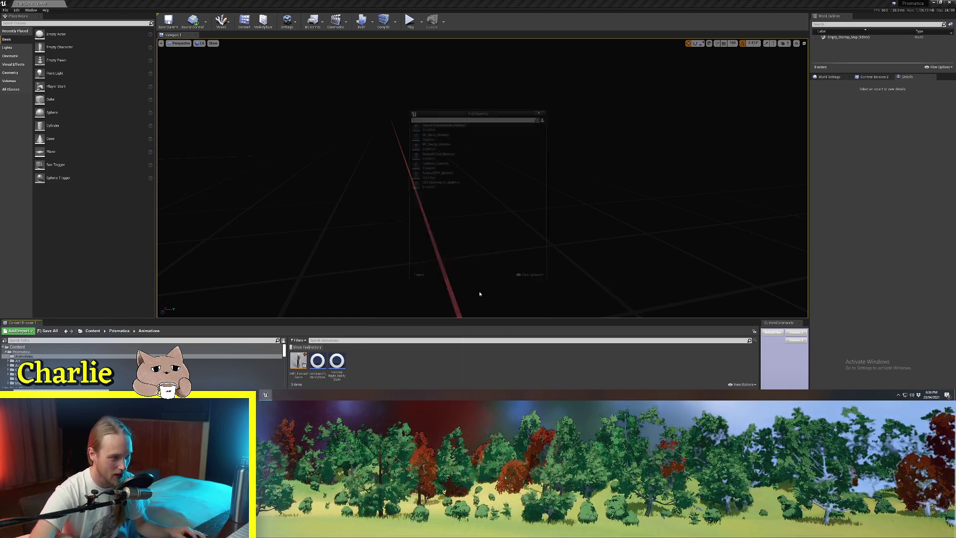
{"action": "left_click", "coordinate": [440, 184]}
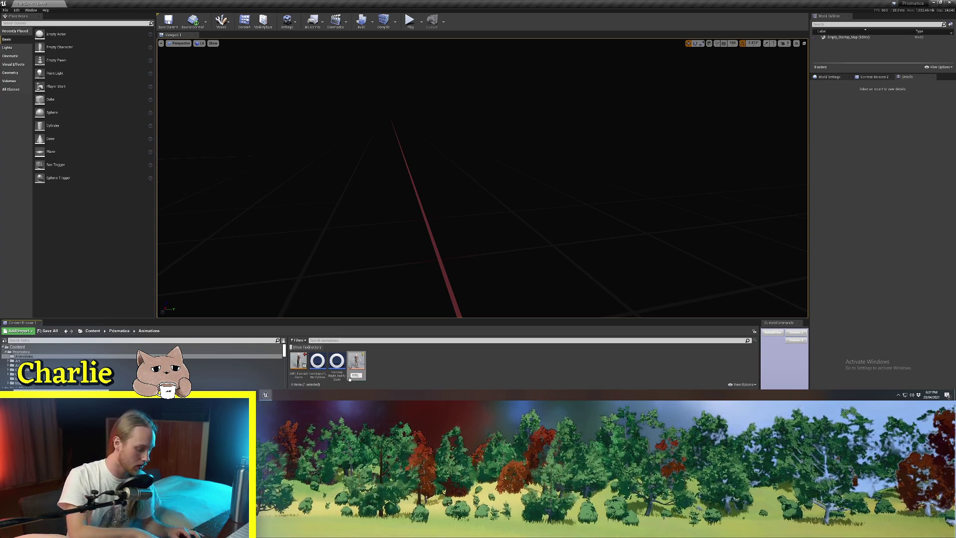
{"action": "key", "text": "Return"}
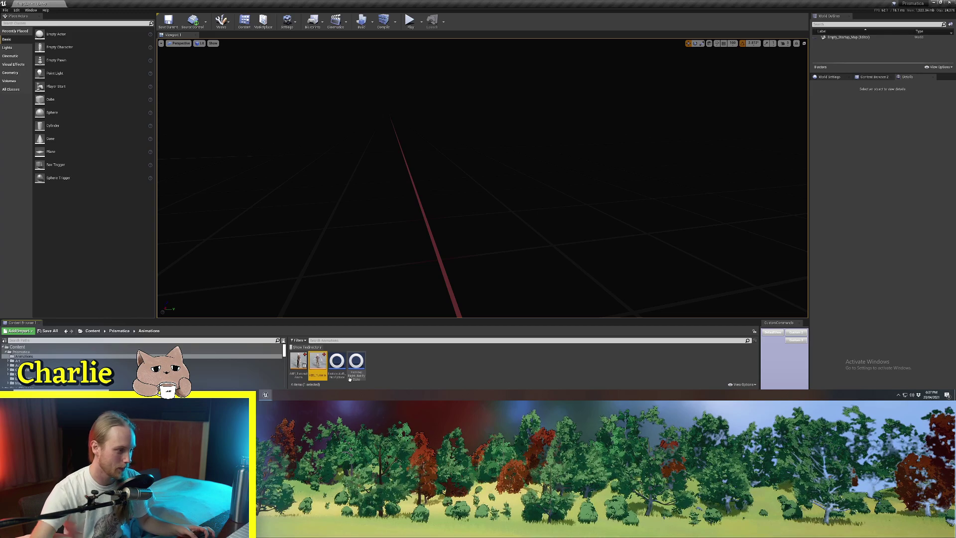
Step: Open the ABS_Tutorial blend space and enlarge its sample grid area below the preview viewport
{"action": "double_click", "coordinate": [318, 363]}
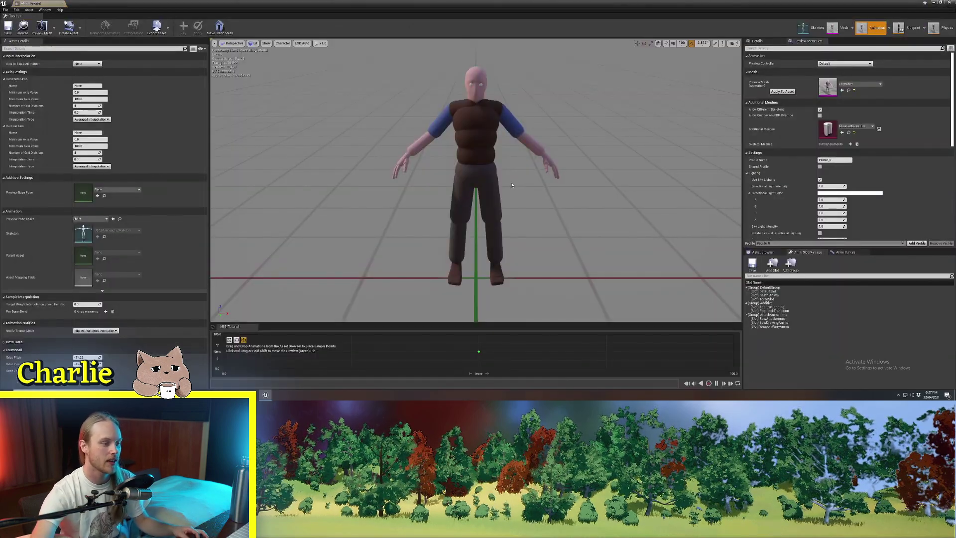
{"action": "left_click_drag", "start_coordinate": [496, 324], "coordinate": [496, 243]}
{"action": "scroll", "coordinate": [527, 100], "scroll_direction": "down", "scroll_amount": 2}
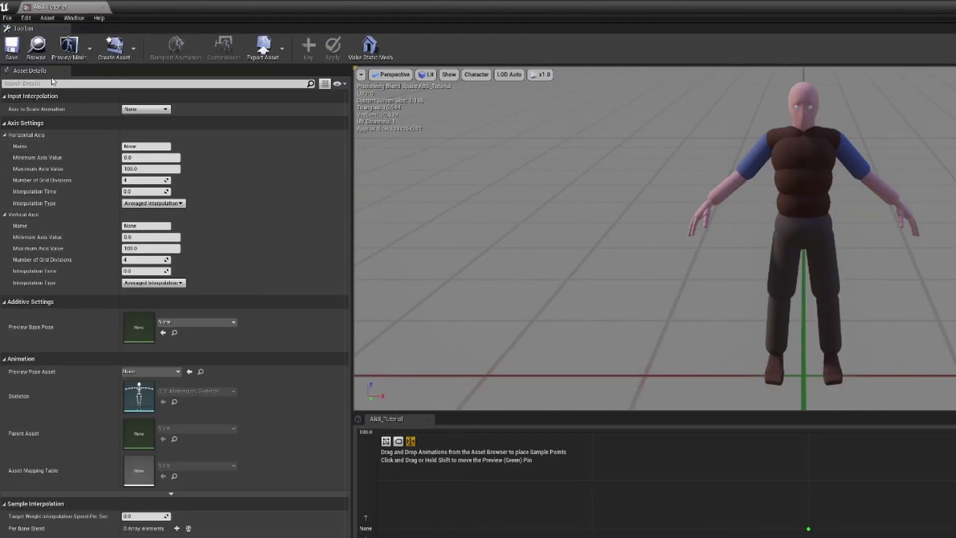
Step: Name the horizontal axis Direction and the vertical axis Speed in the axis settings
{"action": "left_click", "coordinate": [5, 135]}
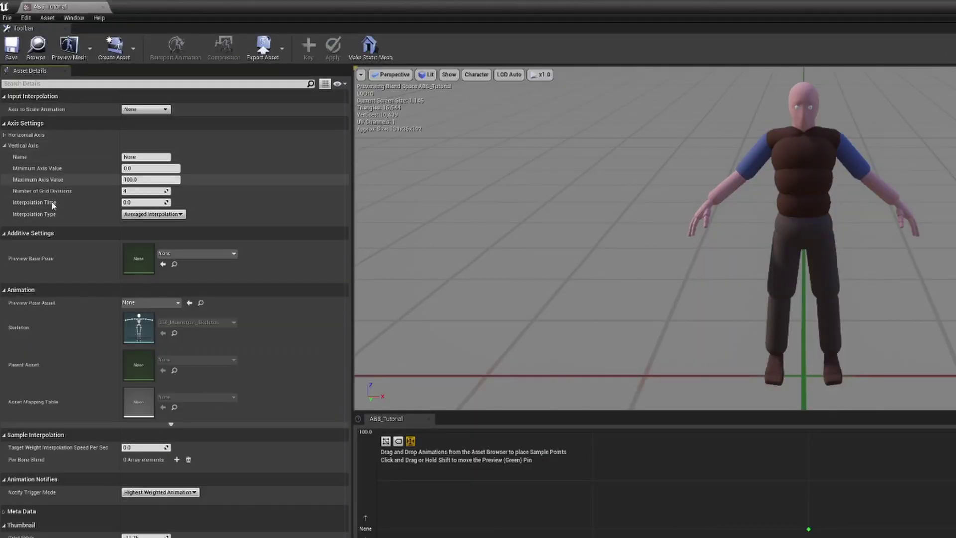
{"action": "left_click", "coordinate": [4, 123]}
{"action": "left_click", "coordinate": [4, 124]}
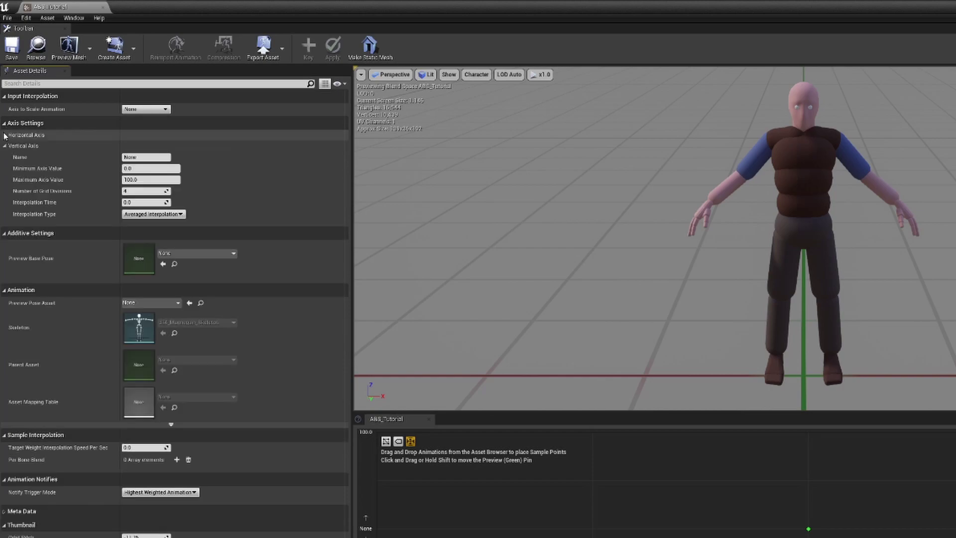
{"action": "left_click", "coordinate": [4, 135]}
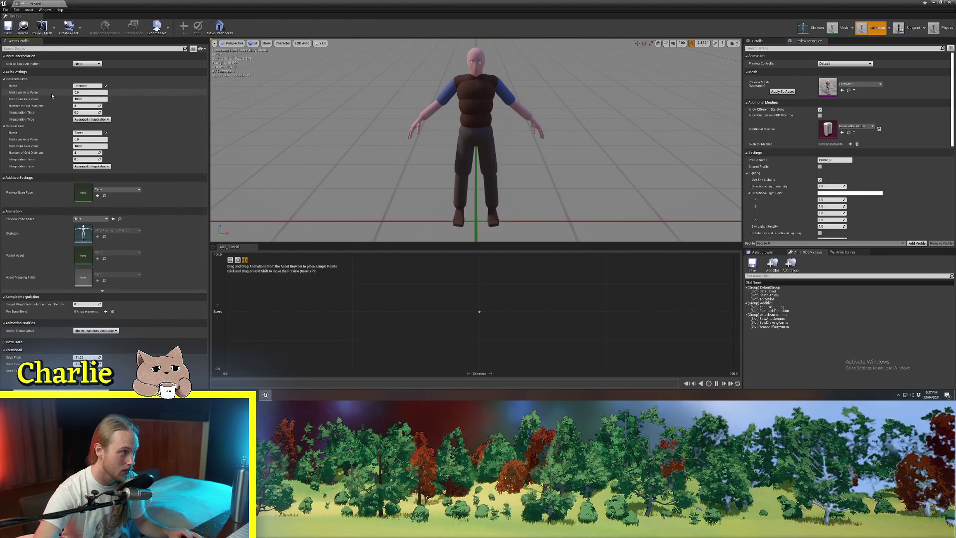
Step: Set the Direction axis range from -180 to 180 and the Speed axis maximum to 400
{"action": "left_click", "coordinate": [83, 92]}
{"action": "type", "text": "-180"}
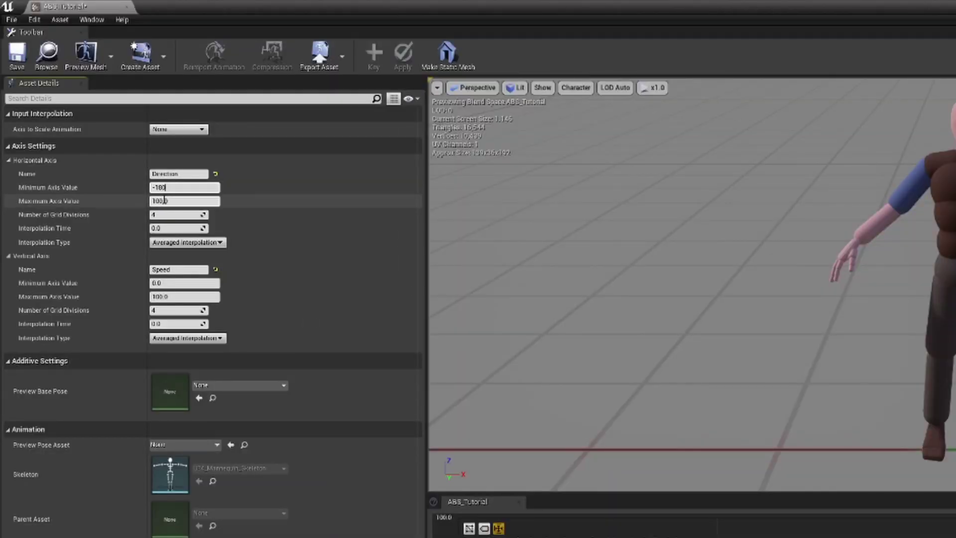
{"action": "left_click", "coordinate": [164, 200]}
{"action": "type", "text": "180"}
{"action": "key", "text": "Return"}
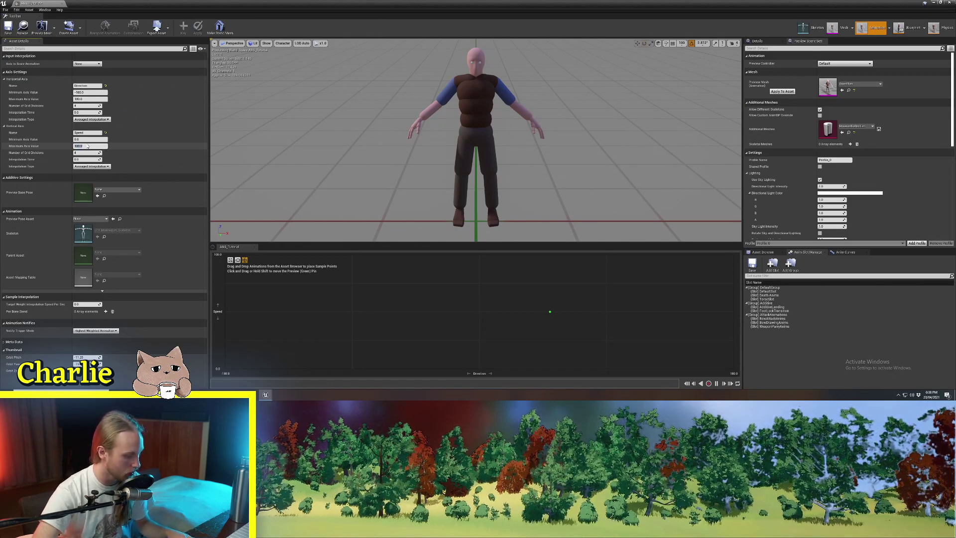
{"action": "type", "text": "400"}
{"action": "key", "text": "Return"}
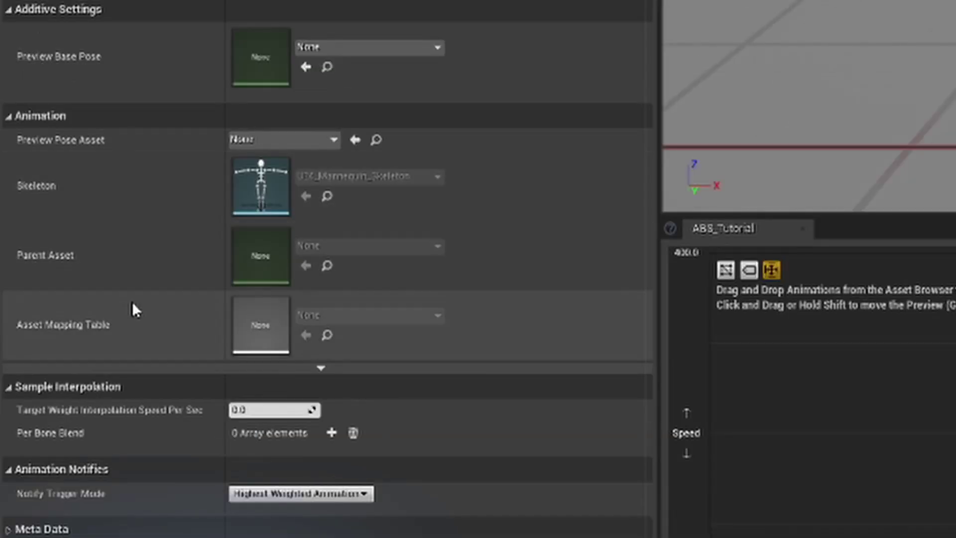
Step: Switch the notify trigger mode to All Animations and back to Highest Weighted Animation
{"action": "left_click", "coordinate": [88, 469]}
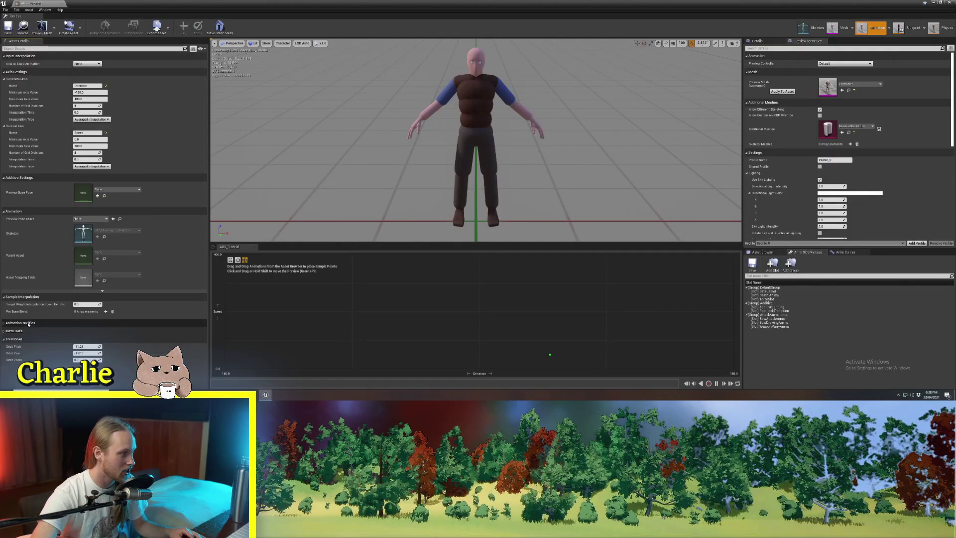
{"action": "left_click", "coordinate": [20, 323]}
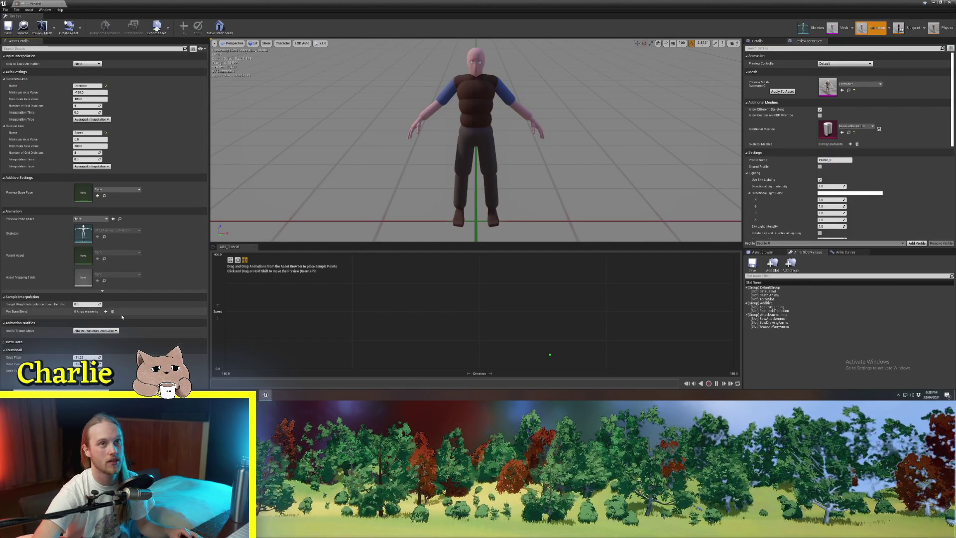
{"action": "left_click", "coordinate": [96, 330]}
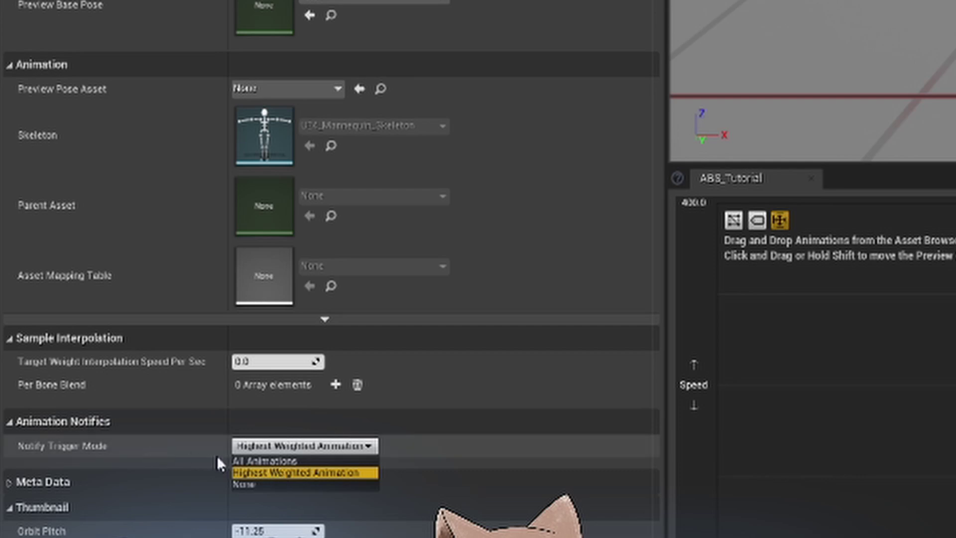
{"action": "left_click", "coordinate": [252, 461]}
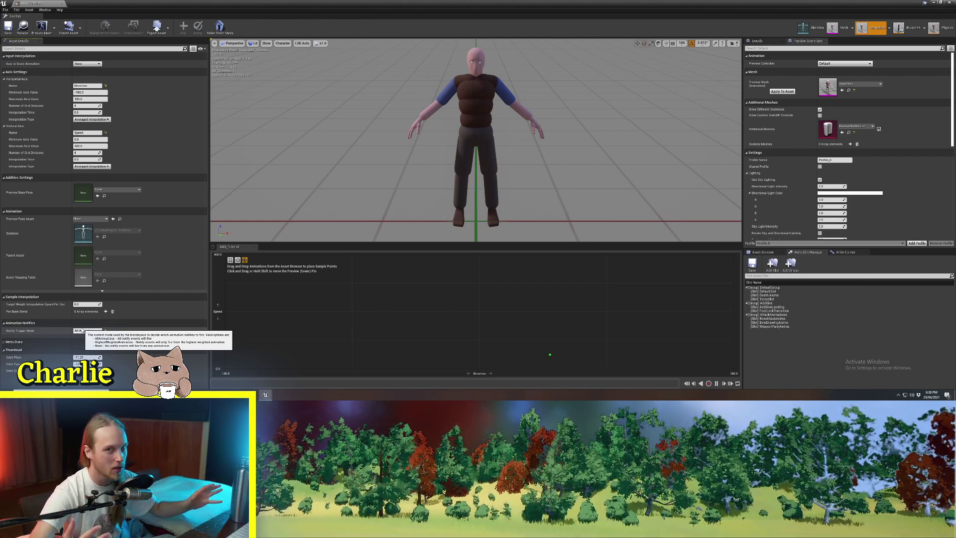
{"action": "left_click", "coordinate": [82, 331]}
{"action": "left_click", "coordinate": [80, 338]}
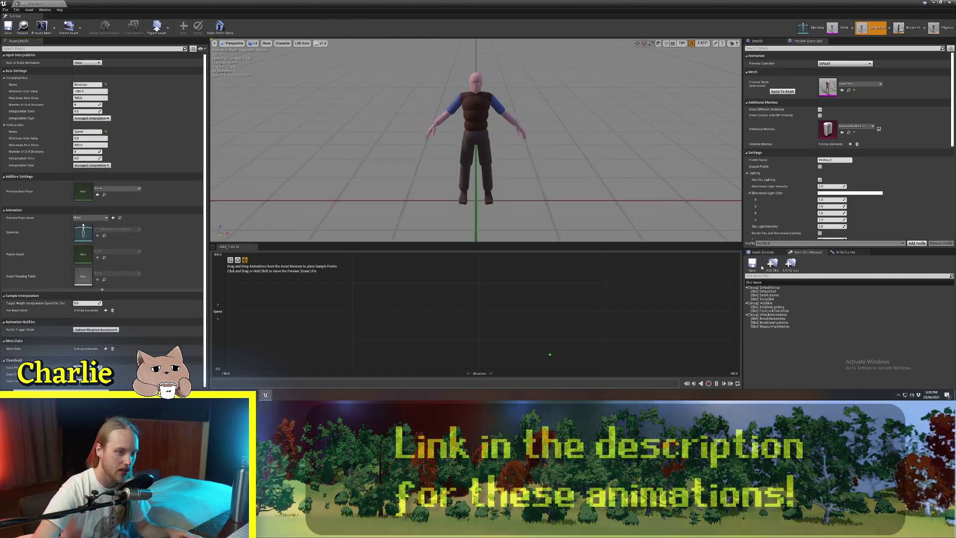
Step: Search the animation assets for "idle" and place the UnarmedIdle animation on the grid at Direction 0, Speed 0
{"action": "left_click", "coordinate": [764, 252]}
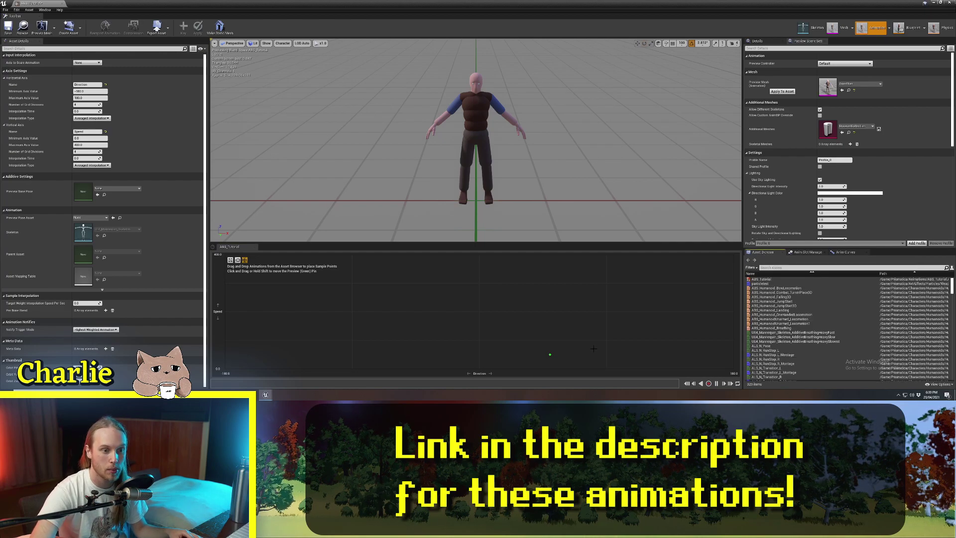
{"action": "scroll", "coordinate": [791, 316], "scroll_direction": "down", "scroll_amount": 10}
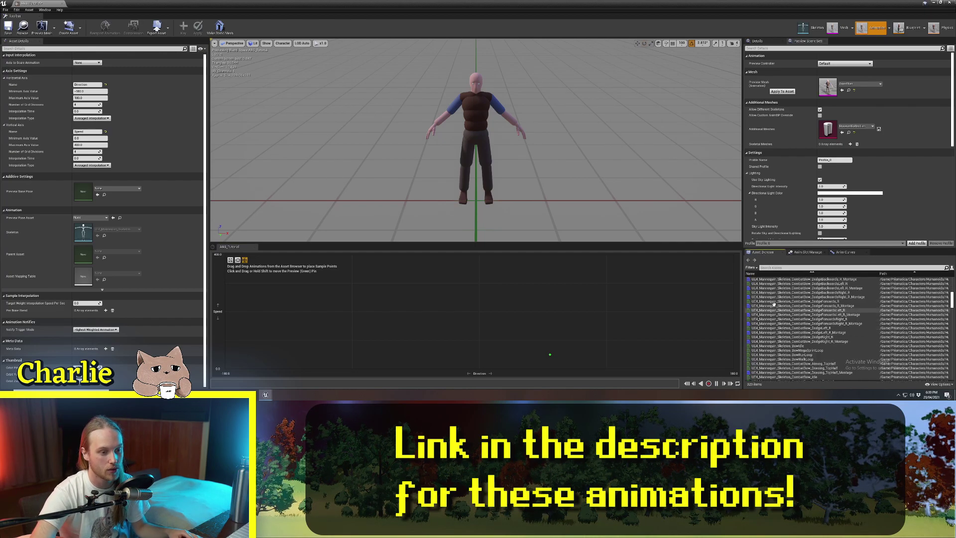
{"action": "left_click", "coordinate": [772, 267]}
{"action": "type", "text": "idle"}
{"action": "left_click_drag", "start_coordinate": [782, 342], "coordinate": [479, 340]}
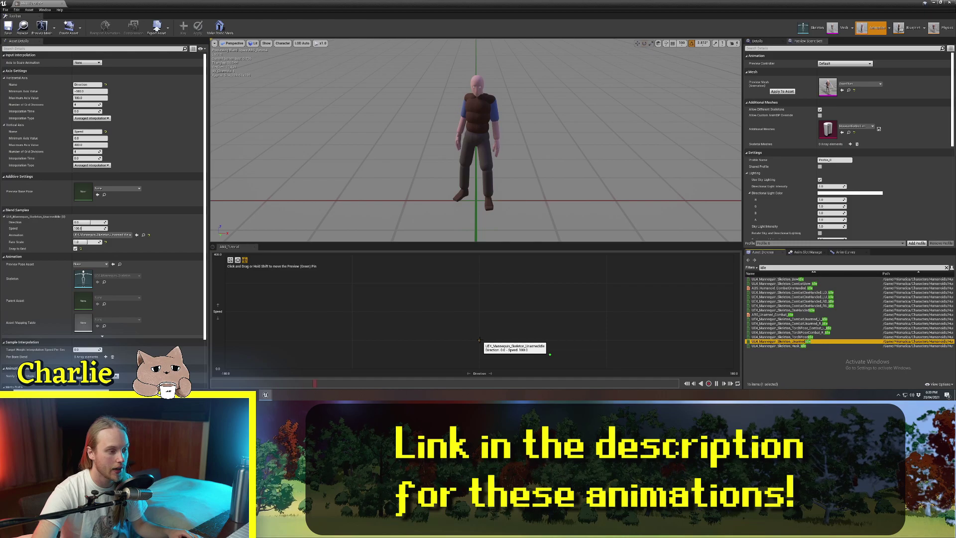
Step: Search the assets for "walk" and place UnarmedWalkForwardsLoop on the grid at Direction 0, Speed 200
{"action": "double_click", "coordinate": [765, 267]}
{"action": "type", "text": "walk"}
{"action": "scroll", "coordinate": [831, 352], "scroll_direction": "down", "scroll_amount": 5}
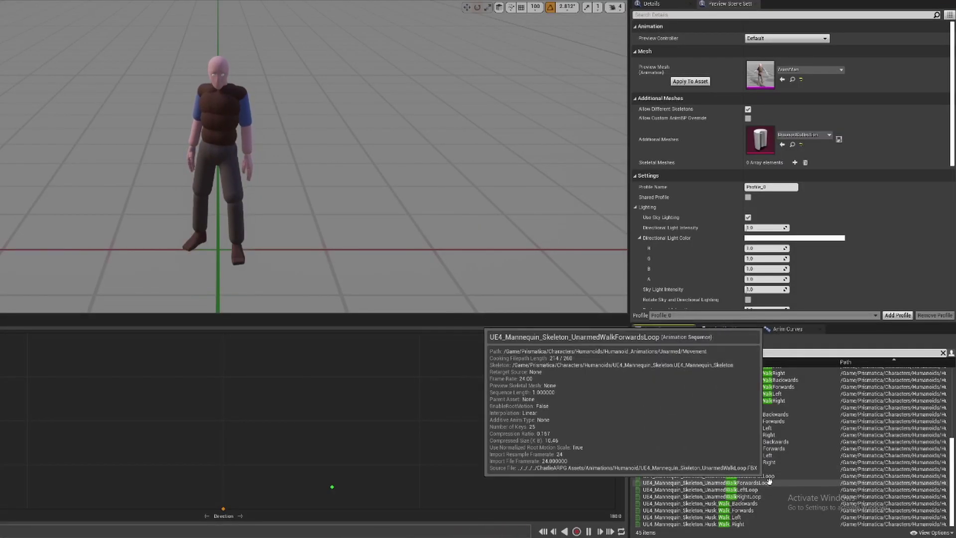
{"action": "left_click_drag", "start_coordinate": [769, 481], "coordinate": [203, 478]}
{"action": "left_click_drag", "start_coordinate": [230, 410], "coordinate": [224, 421]}
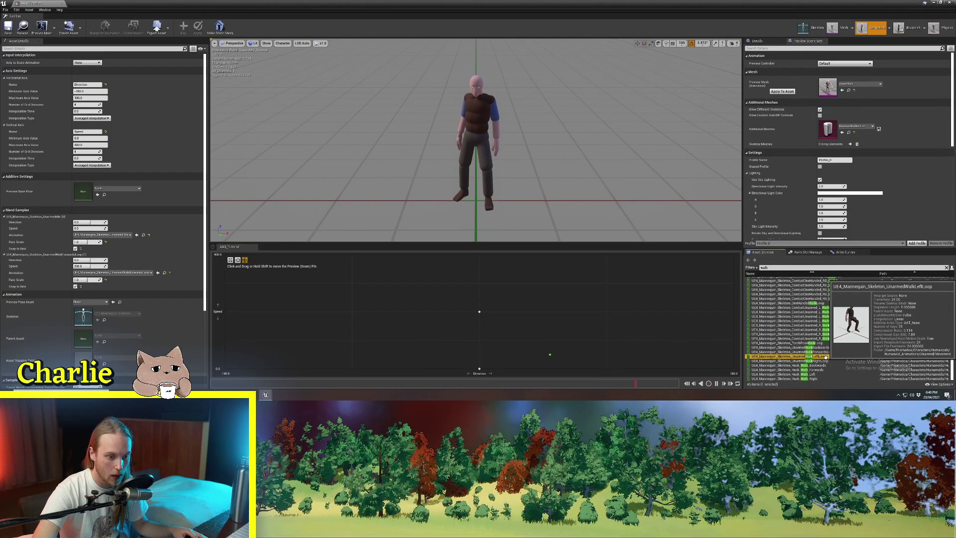
Step: At Speed 200, place the unarmed left walk loop at Direction -90, the right at 90, and the backwards loop at both 180 and -180
{"action": "left_click_drag", "start_coordinate": [824, 357], "coordinate": [353, 311]}
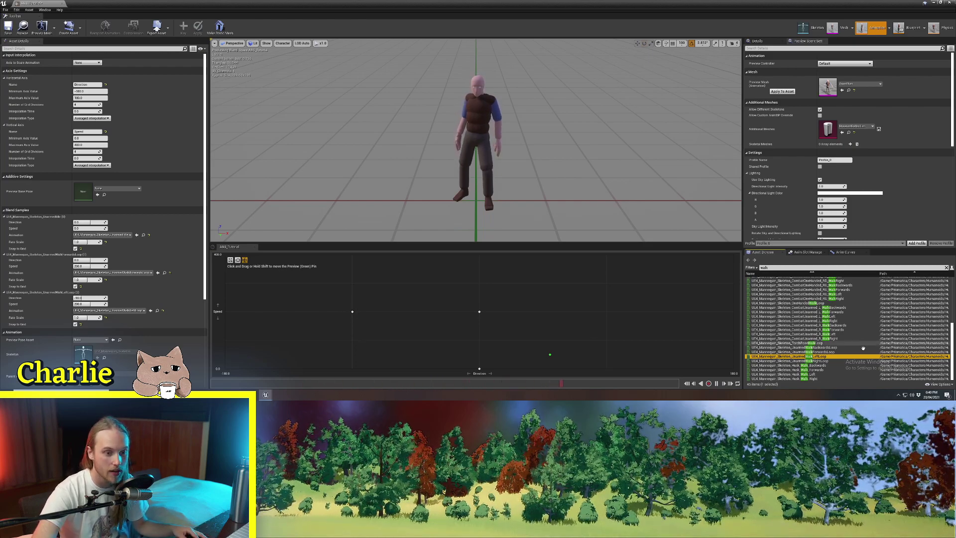
{"action": "left_click_drag", "start_coordinate": [824, 361], "coordinate": [607, 311]}
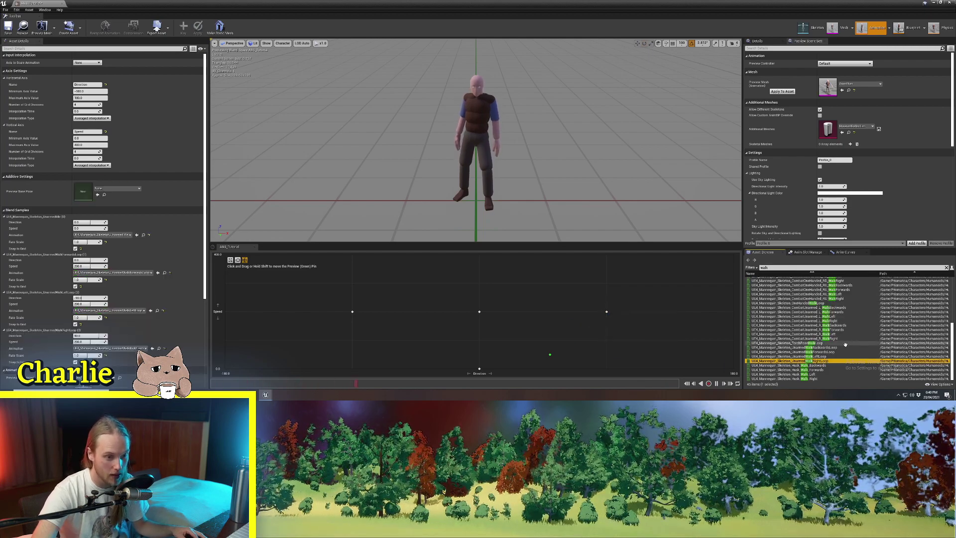
{"action": "left_click_drag", "start_coordinate": [807, 347], "coordinate": [734, 311]}
{"action": "left_click", "coordinate": [733, 311]}
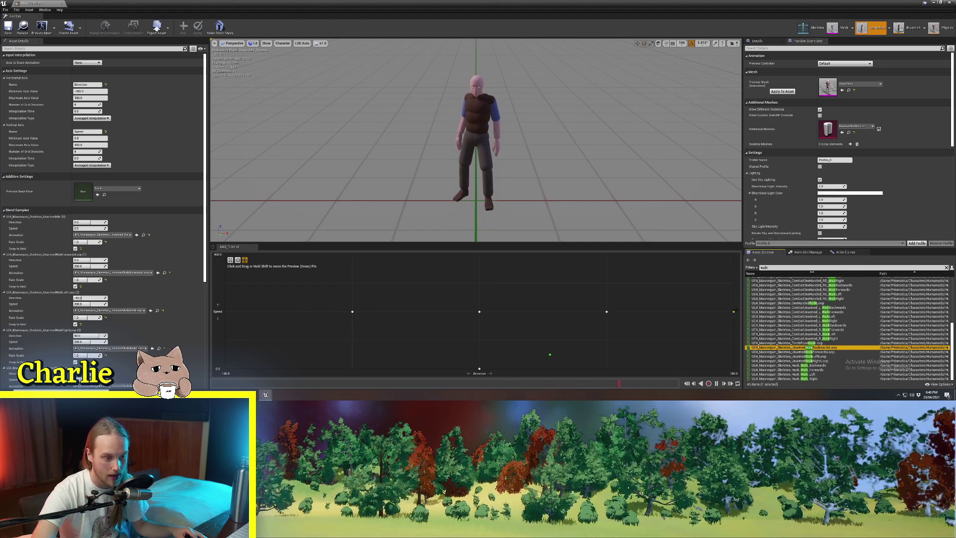
{"action": "left_click_drag", "start_coordinate": [792, 347], "coordinate": [232, 317]}
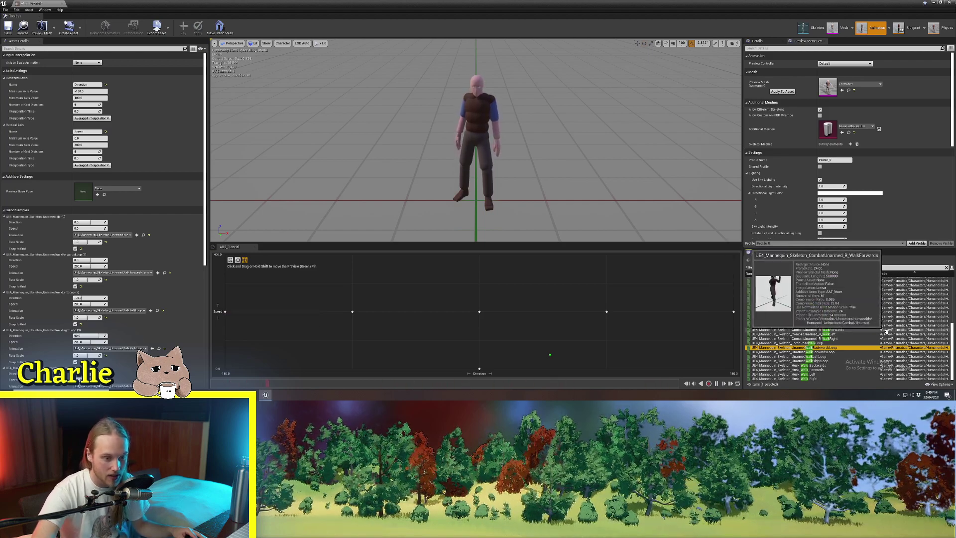
Step: Fill the Speed 400 row with unarmed run loops: forward at Direction 0, left at -90, right at 90, backwards at 180 and -180
{"action": "scroll", "coordinate": [911, 314], "scroll_direction": "up", "scroll_amount": 3}
{"action": "left_click", "coordinate": [810, 343]}
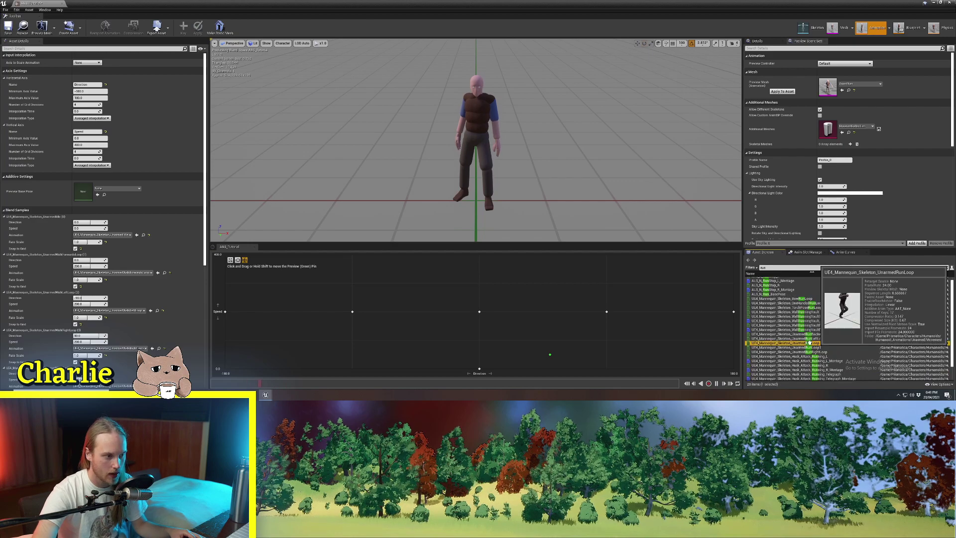
{"action": "left_click_drag", "start_coordinate": [809, 343], "coordinate": [481, 254]}
{"action": "left_click_drag", "start_coordinate": [823, 338], "coordinate": [353, 255]}
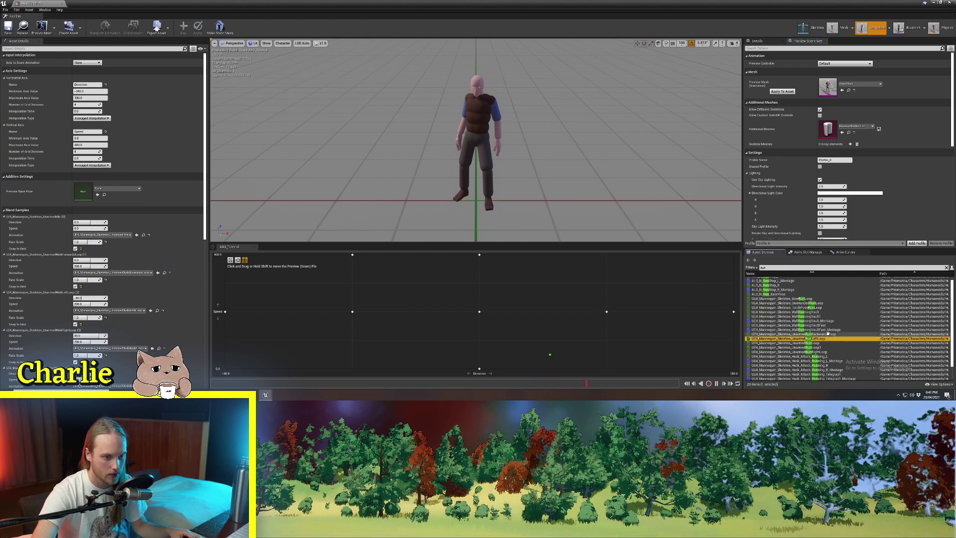
{"action": "left_click_drag", "start_coordinate": [822, 352], "coordinate": [607, 255]}
{"action": "left_click_drag", "start_coordinate": [822, 334], "coordinate": [733, 254]}
{"action": "left_click_drag", "start_coordinate": [810, 337], "coordinate": [225, 254]}
Step: Search the assets for "idle" and place UnarmedIdle on the remaining grid points of the Speed 0 row
{"action": "left_click_drag", "start_coordinate": [550, 354], "coordinate": [505, 353]}
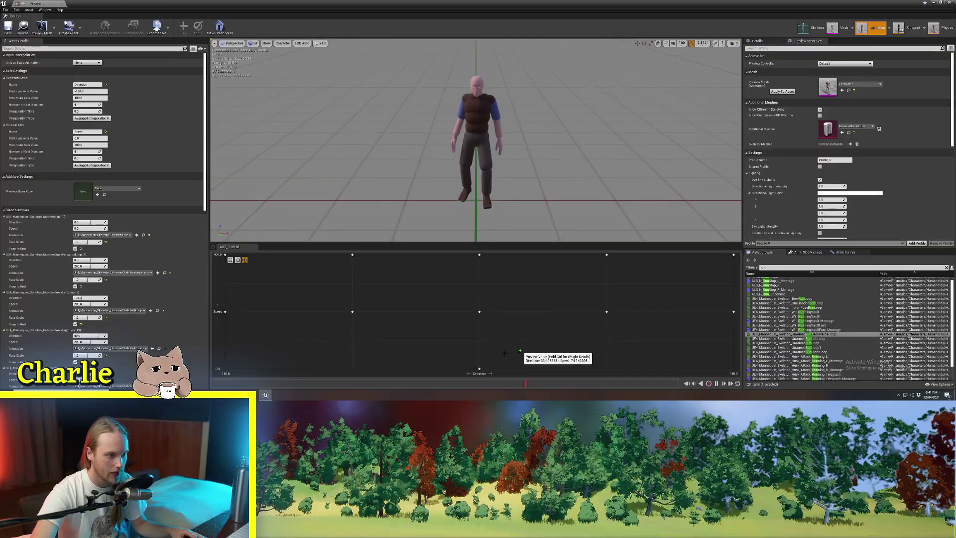
{"action": "left_click", "coordinate": [775, 269]}
{"action": "type", "text": "idle"}
{"action": "left_click_drag", "start_coordinate": [781, 341], "coordinate": [677, 361]}
{"action": "left_click_drag", "start_coordinate": [804, 342], "coordinate": [380, 370]}
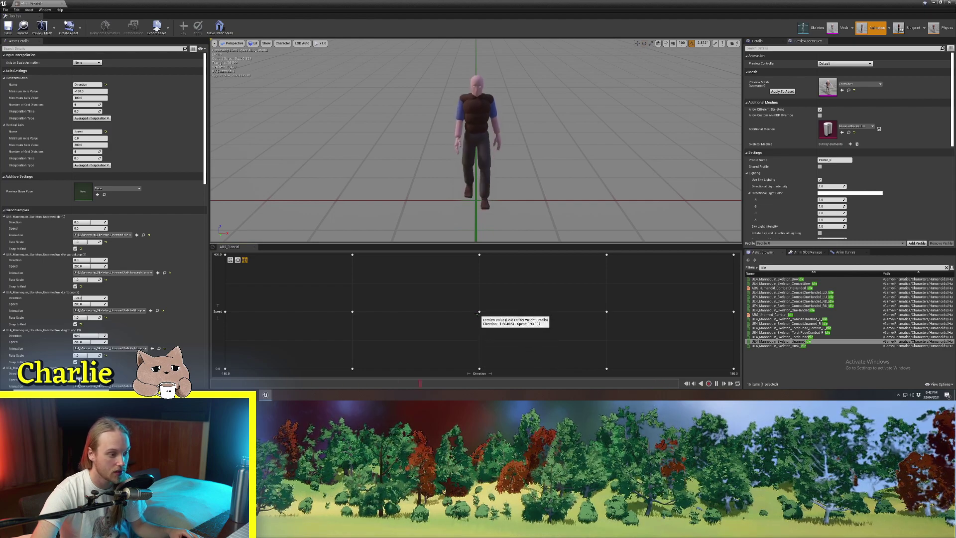
Step: Preview the walk blend from the side and inspect the settings of the forward walk sample at Direction 0, Speed 200
{"action": "right_click_drag", "start_coordinate": [476, 149], "coordinate": [436, 143]}
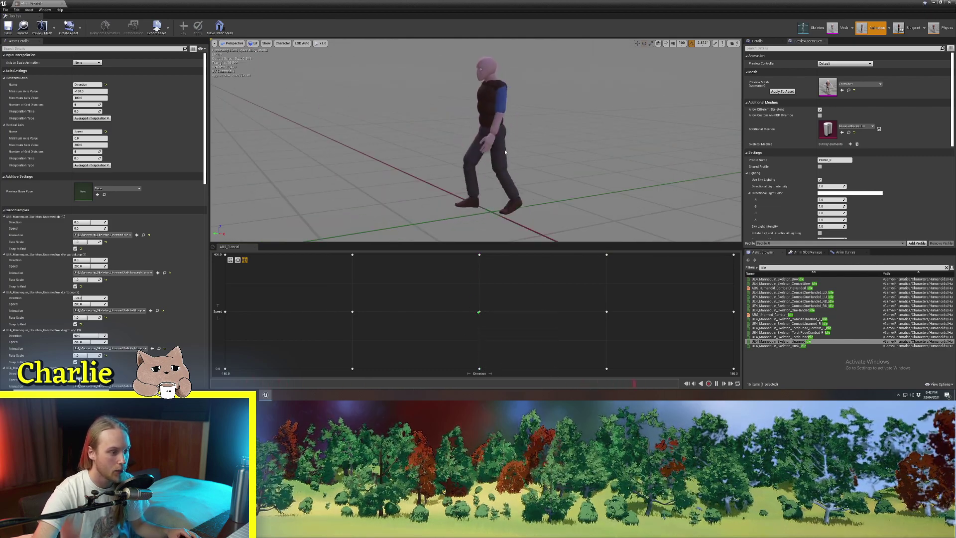
{"action": "right_click_drag", "start_coordinate": [474, 201], "coordinate": [438, 194]}
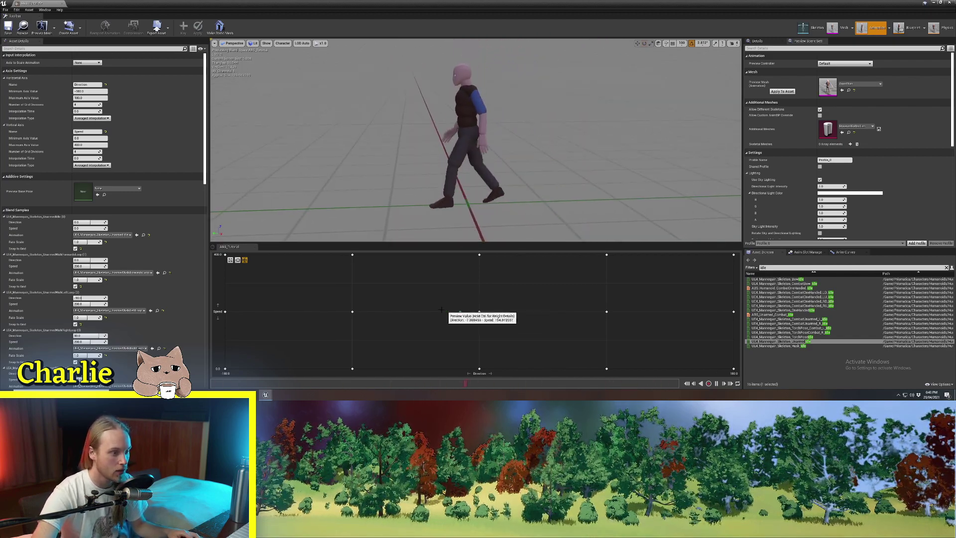
{"action": "right_click", "coordinate": [480, 312]}
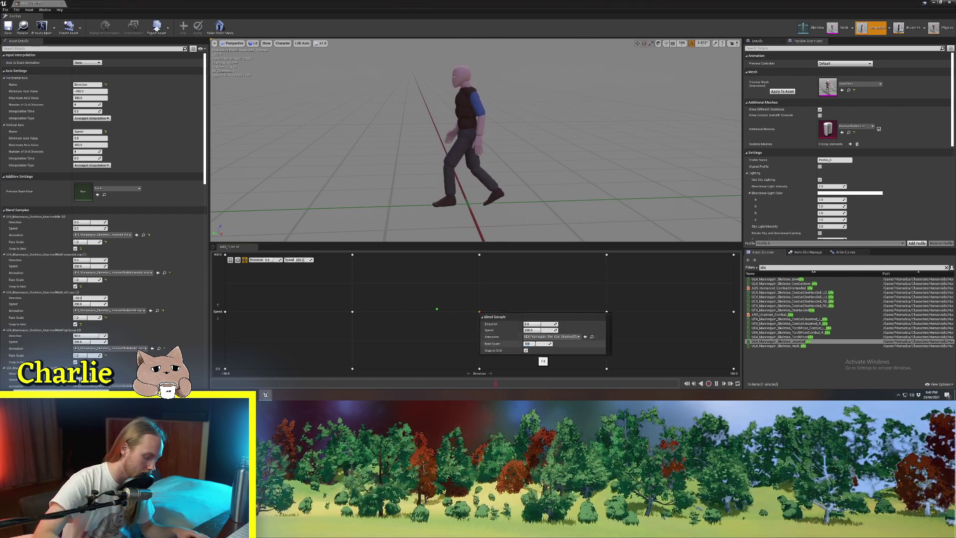
{"action": "left_click", "coordinate": [436, 302]}
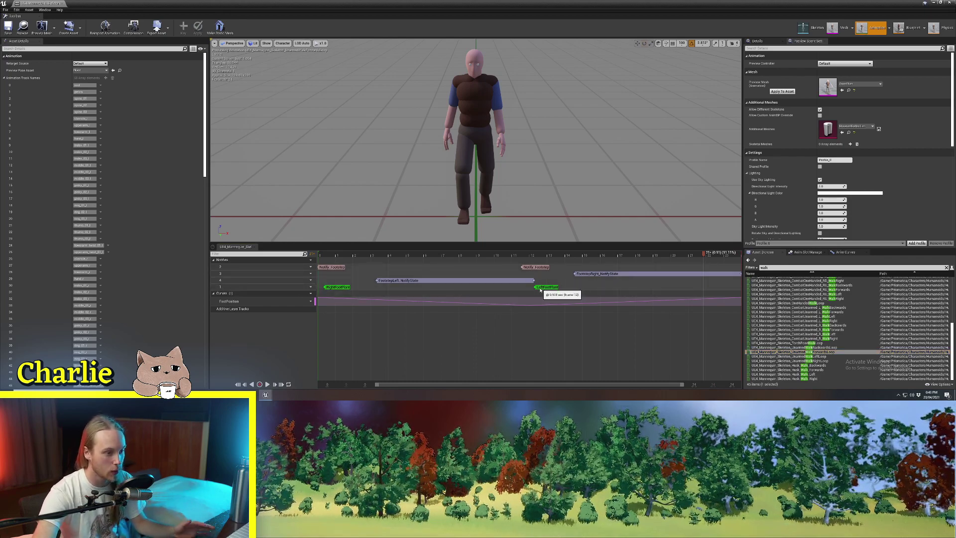
Step: Scrub the forward walk animation from its start past the left foot's ground contact and check the LeftFootPlant sync marker
{"action": "left_click", "coordinate": [359, 254]}
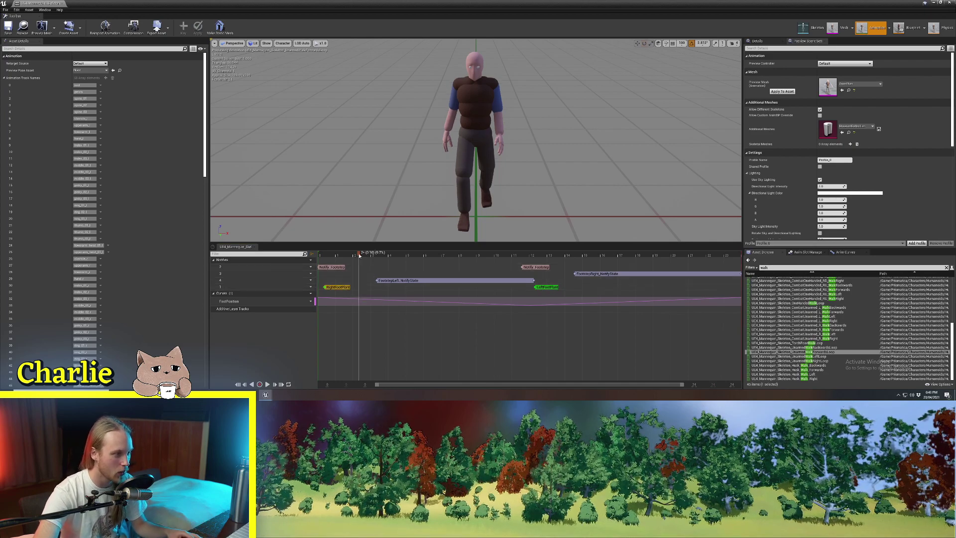
{"action": "left_click_drag", "start_coordinate": [430, 260], "coordinate": [560, 260]}
{"action": "left_click", "coordinate": [544, 287]}
{"action": "left_click", "coordinate": [411, 287]}
{"action": "right_click", "coordinate": [414, 289]}
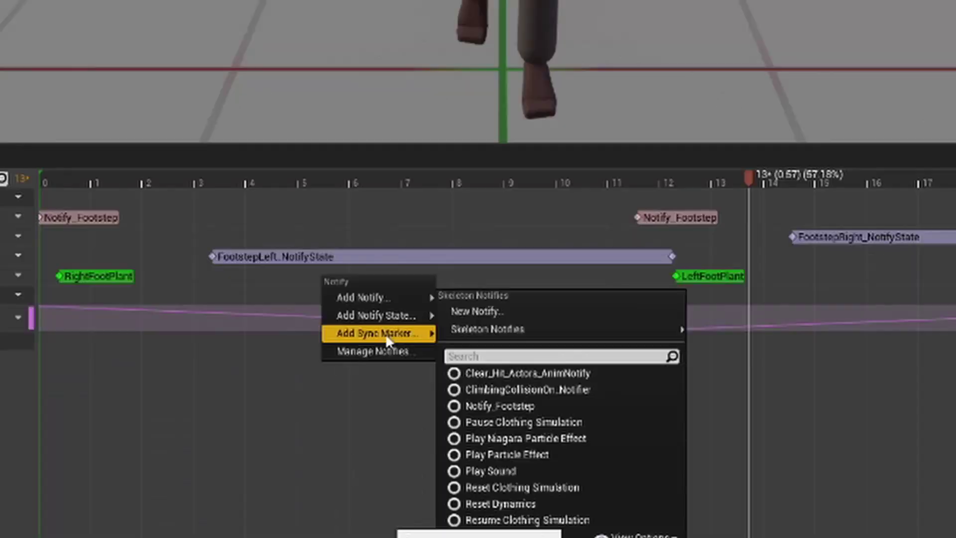
{"action": "mouse_move", "coordinate": [436, 306]}
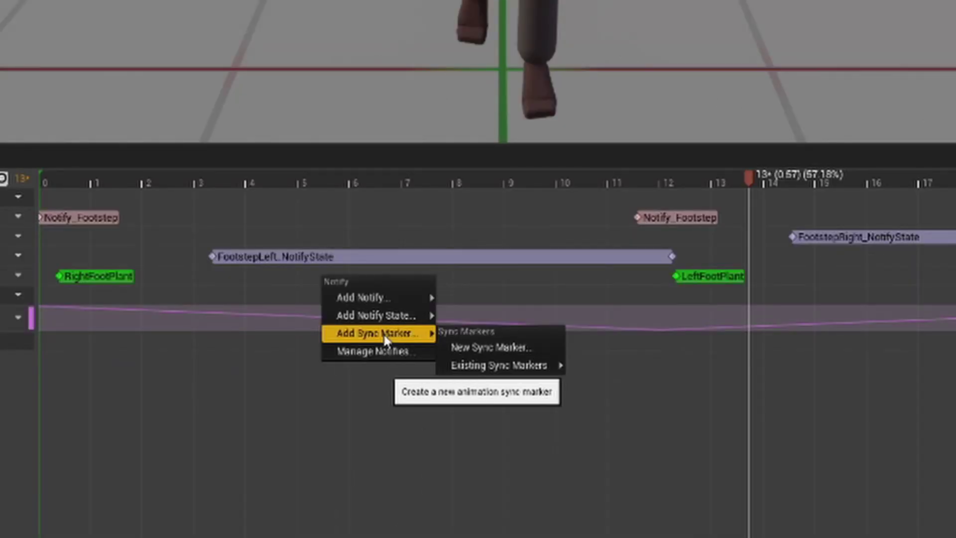
{"action": "left_click", "coordinate": [516, 349]}
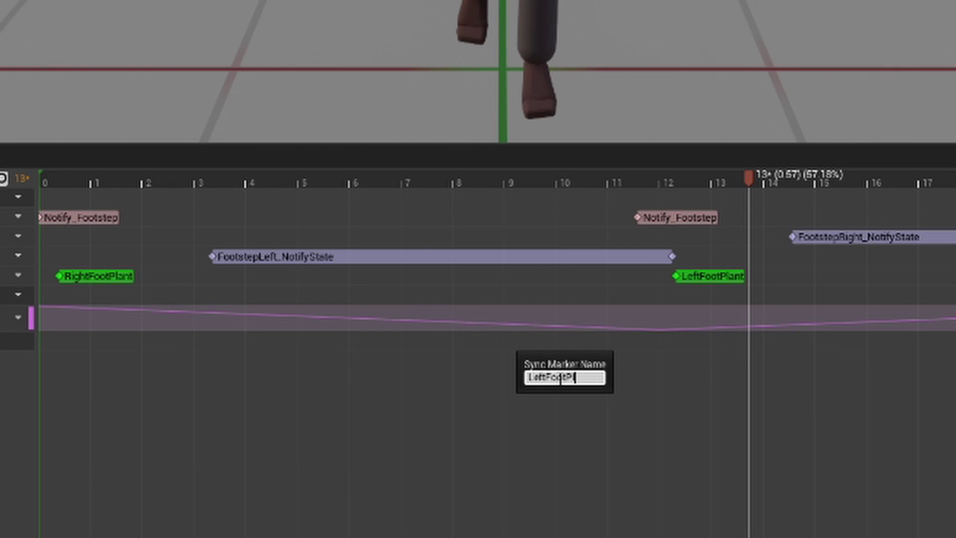
{"action": "left_click", "coordinate": [161, 283]}
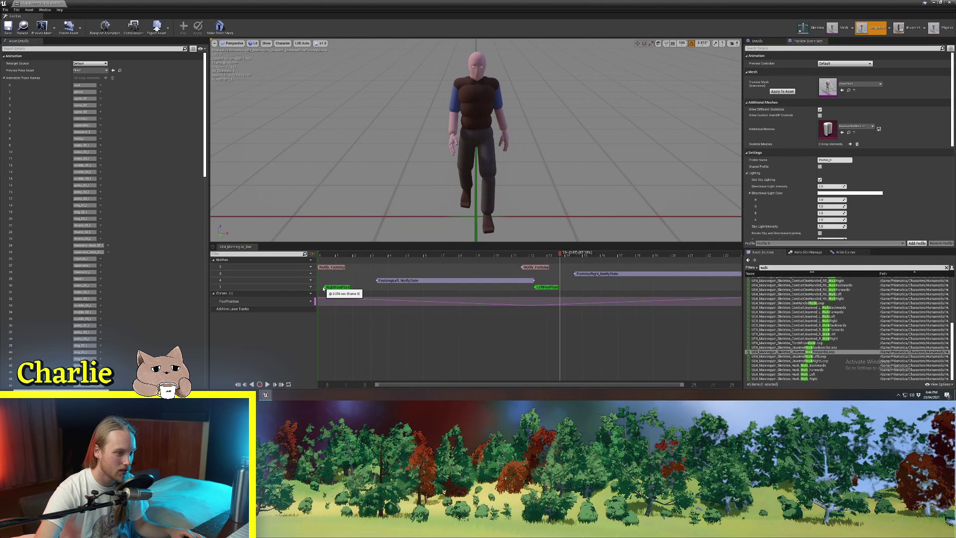
Step: Scrub the walk animation back and forth to compare the foot contacts with the RightFootPlant and LeftFootPlant sync markers
{"action": "left_click", "coordinate": [401, 255]}
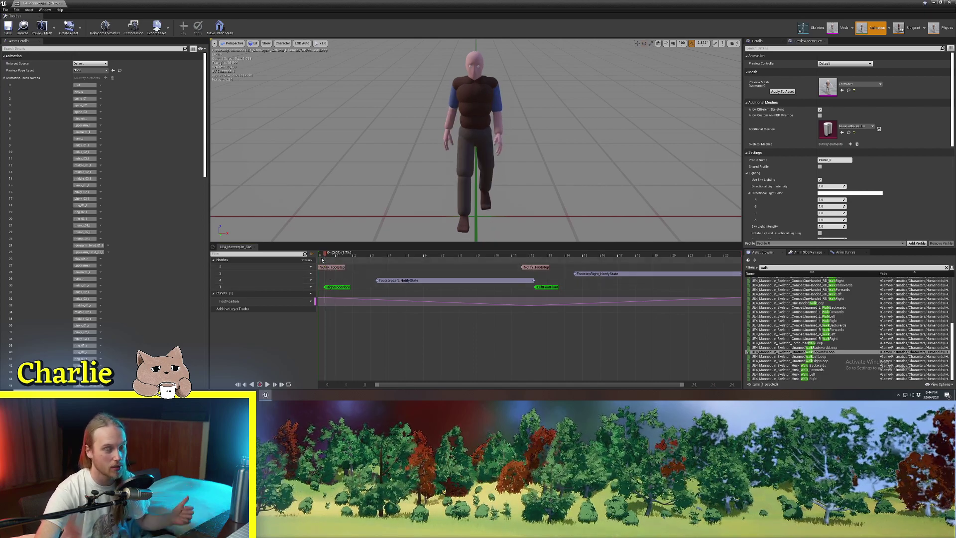
{"action": "mouse_move", "coordinate": [303, 277]}
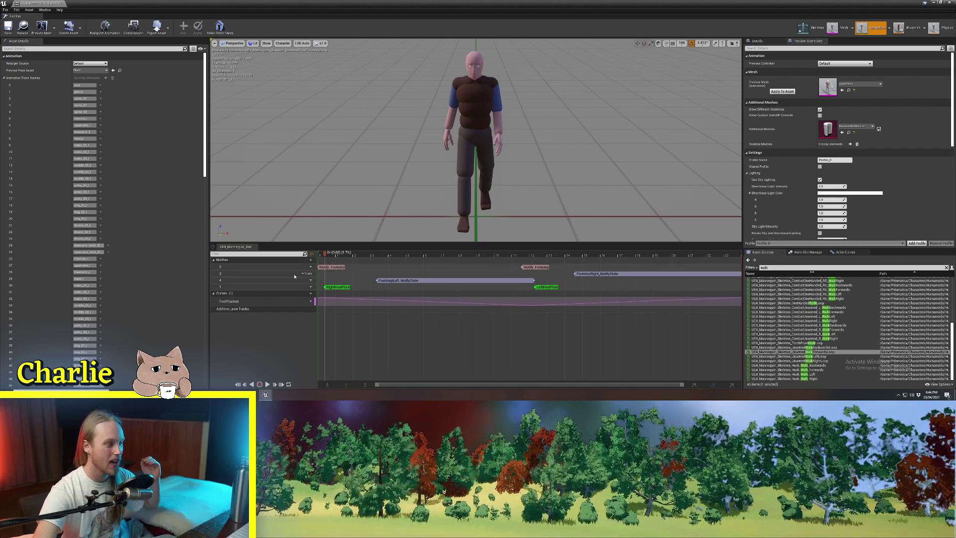
{"action": "mouse_move", "coordinate": [286, 298]}
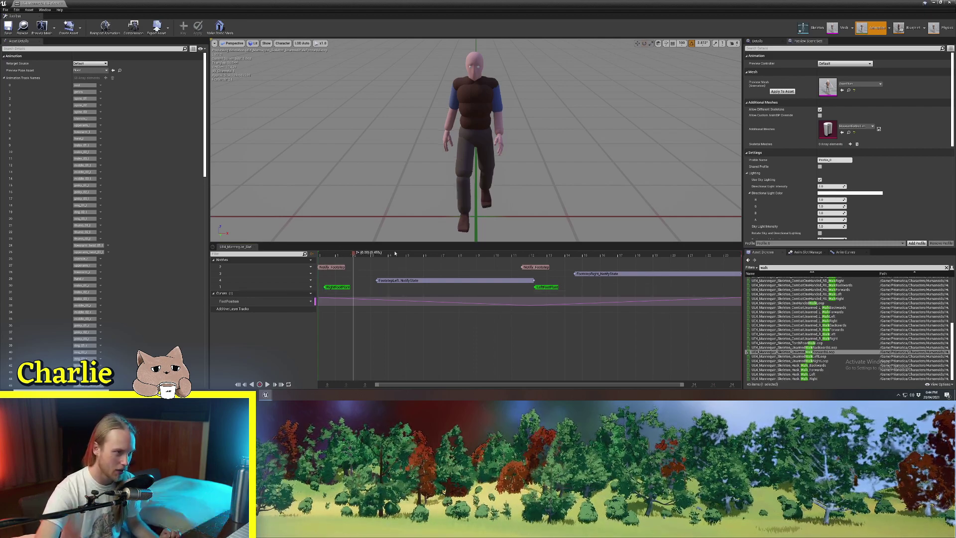
{"action": "left_click_drag", "start_coordinate": [548, 257], "coordinate": [533, 260]}
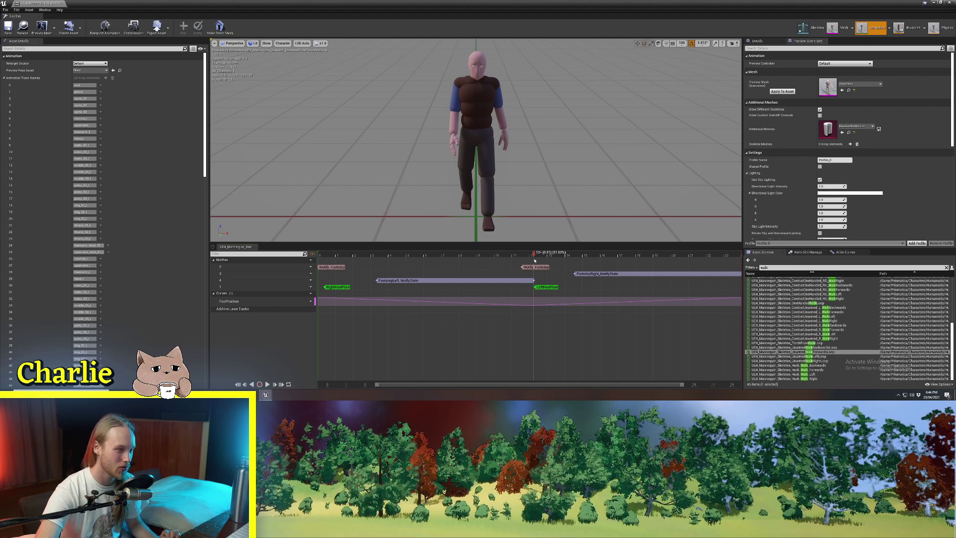
{"action": "left_click", "coordinate": [336, 253]}
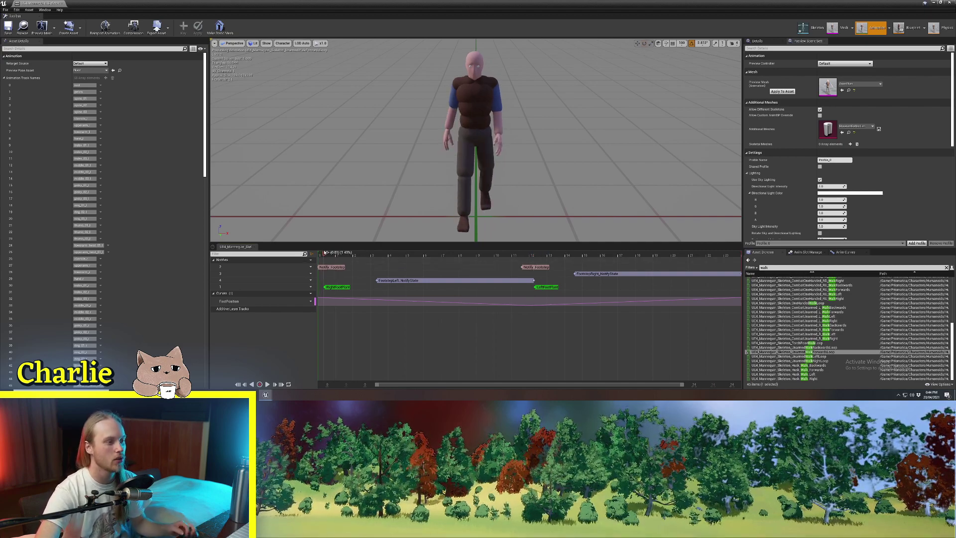
{"action": "left_click_drag", "start_coordinate": [327, 254], "coordinate": [435, 254]}
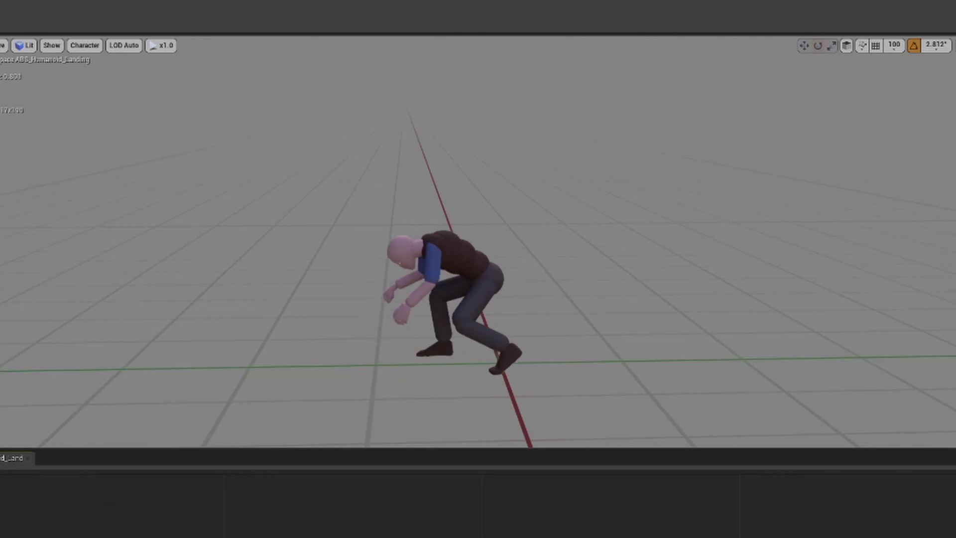
Step: Preview the humanoid landing blend space from several angles while moving the preview point along the Falling Impact Velocity axis
{"action": "right_click_drag", "start_coordinate": [321, 403], "coordinate": [418, 403]}
{"action": "left_click_drag", "start_coordinate": [264, 402], "coordinate": [249, 401]}
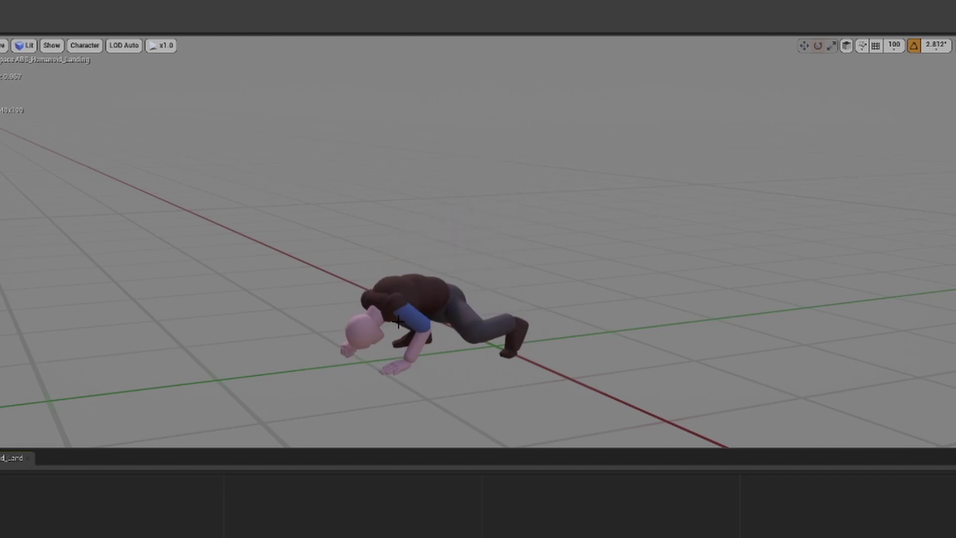
{"action": "right_click_drag", "start_coordinate": [497, 251], "coordinate": [327, 380]}
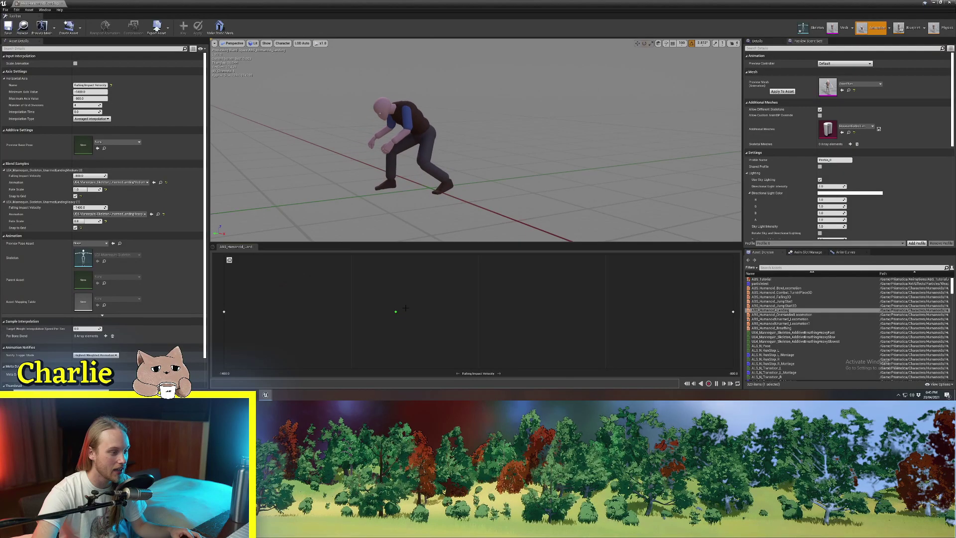
{"action": "mouse_move", "coordinate": [396, 312]}
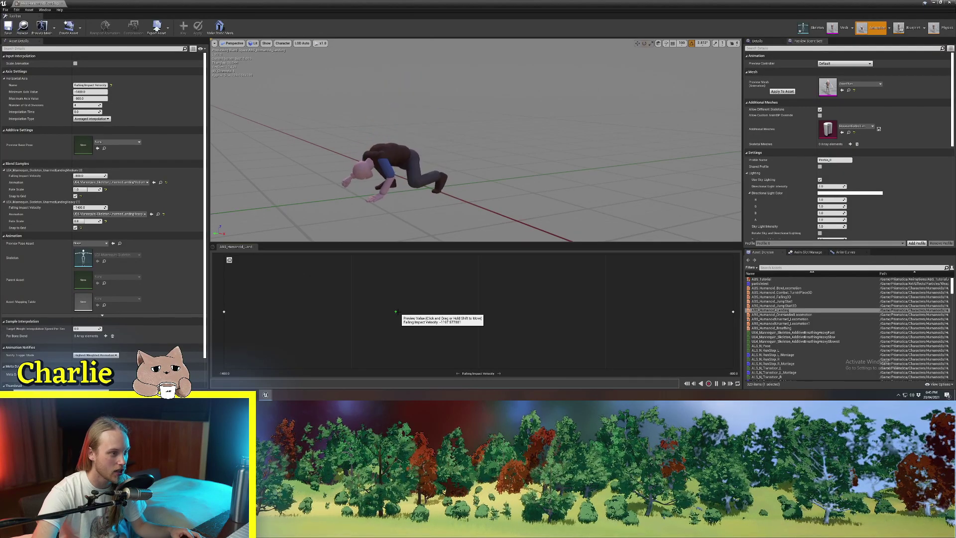
{"action": "left_click_drag", "start_coordinate": [396, 311], "coordinate": [477, 315]}
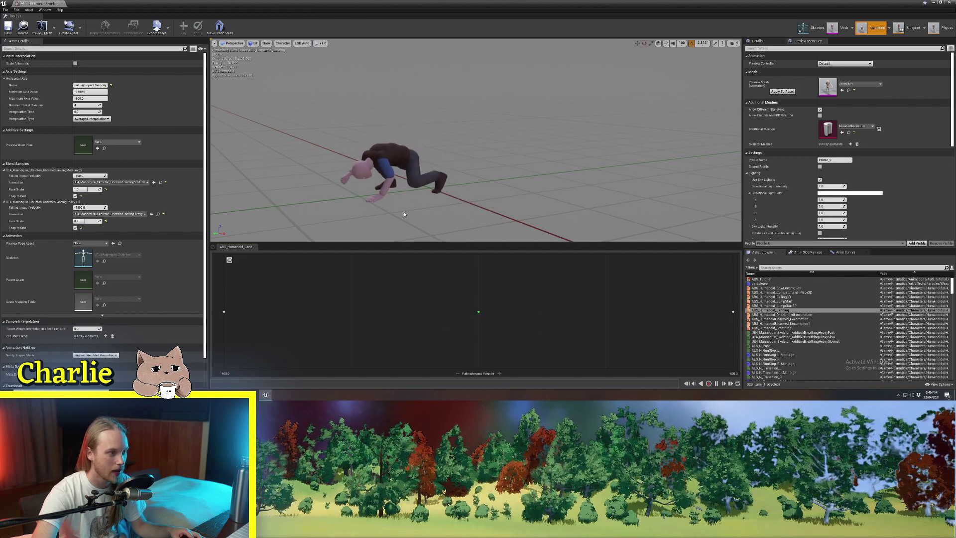
{"action": "right_click_drag", "start_coordinate": [495, 173], "coordinate": [542, 175]}
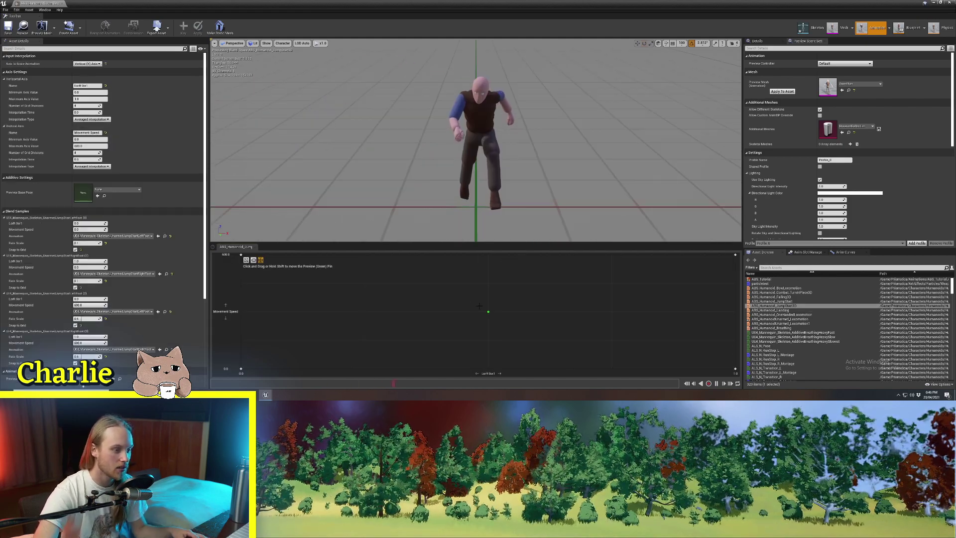
Step: Preview the jump start blend space from the side at the maximum of its foot and Movement Speed axes
{"action": "left_click_drag", "start_coordinate": [481, 307], "coordinate": [808, 183]}
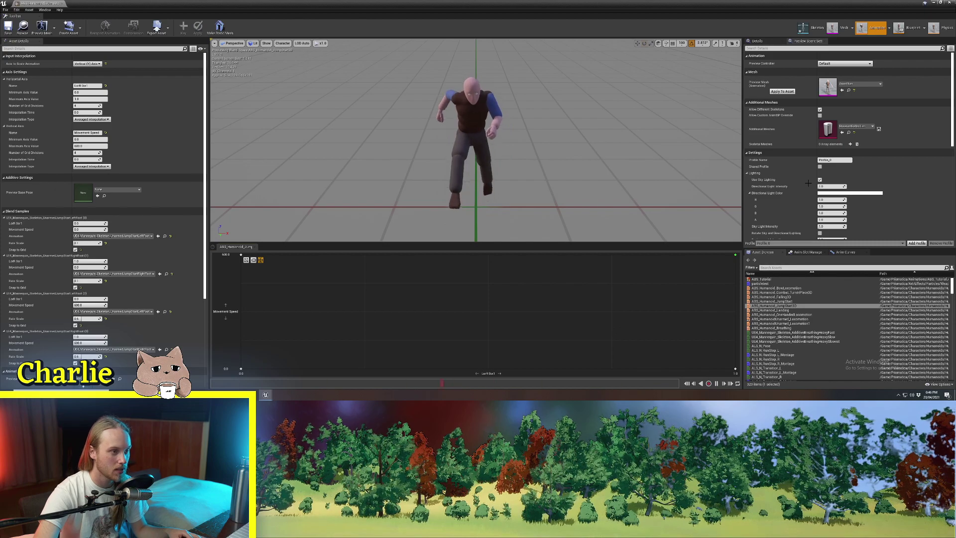
{"action": "left_click_drag", "start_coordinate": [482, 150], "coordinate": [403, 162], "text": "alt"}
{"action": "right_click_drag", "start_coordinate": [482, 150], "coordinate": [479, 137]}
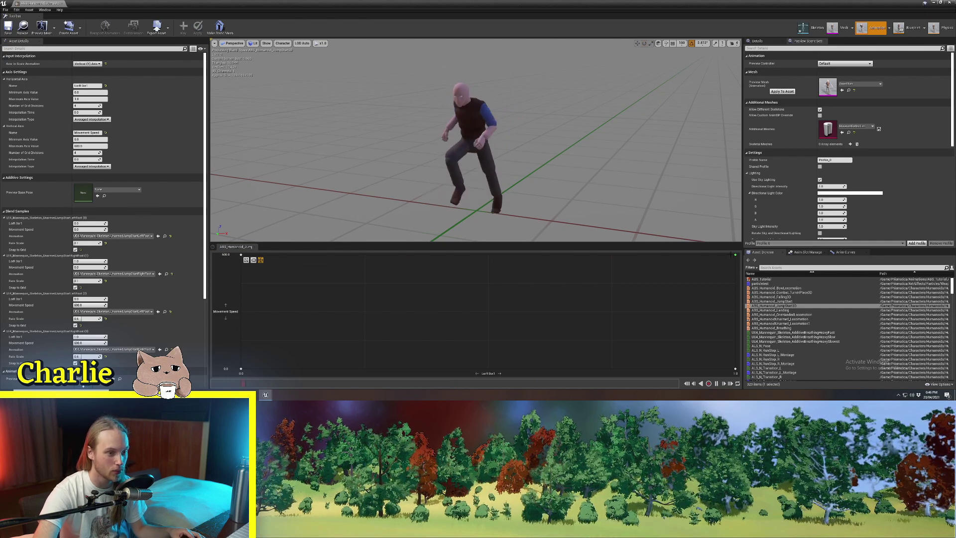
Step: Open the humanoid falling blend space and preview its poses across the L or R and Falling Speed axes
{"action": "double_click", "coordinate": [771, 297]}
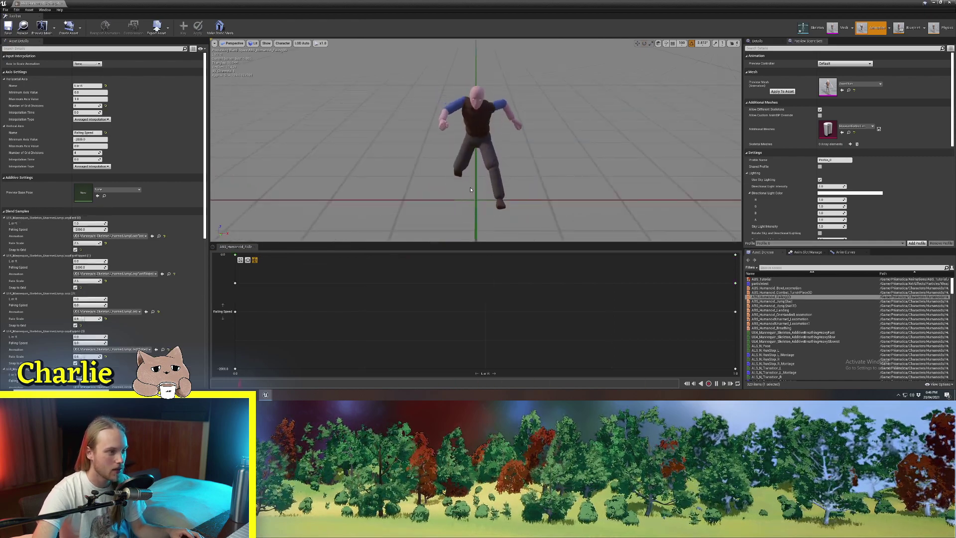
{"action": "left_click_drag", "start_coordinate": [471, 190], "coordinate": [508, 191]}
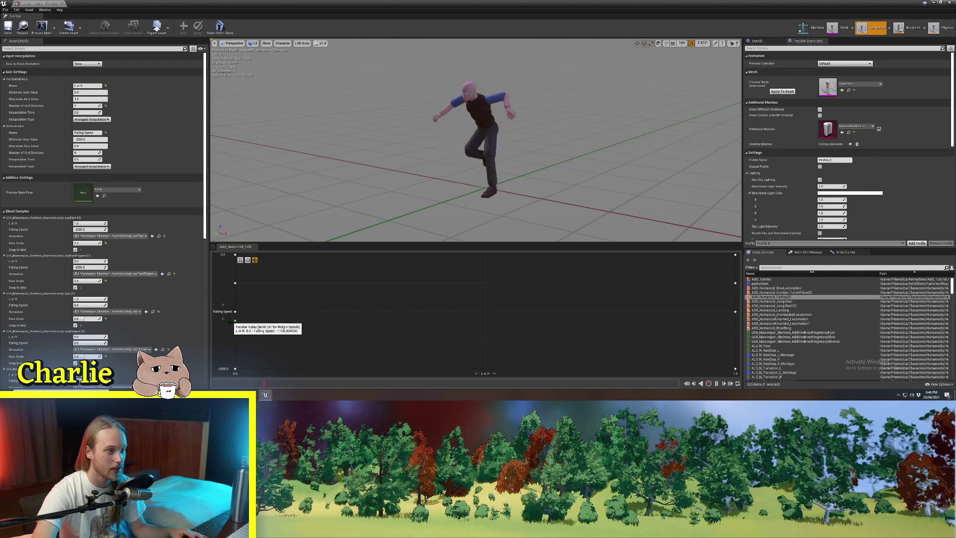
{"action": "left_click_drag", "start_coordinate": [227, 352], "coordinate": [228, 370]}
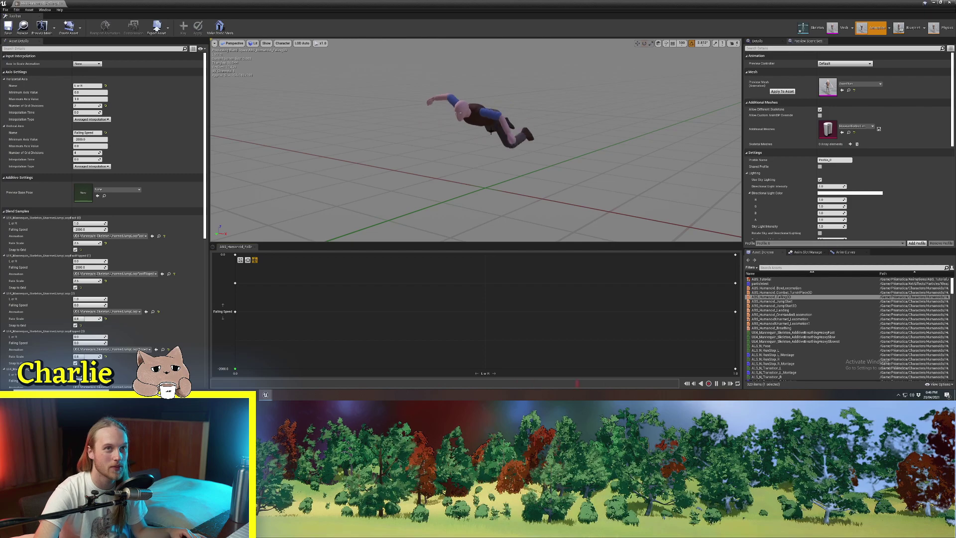
{"action": "left_click_drag", "start_coordinate": [491, 131], "coordinate": [409, 131], "text": "alt"}
{"action": "mouse_move", "coordinate": [235, 368]}
{"action": "left_mouse_down"}
{"action": "mouse_move", "coordinate": [236, 256]}
{"action": "mouse_move", "coordinate": [736, 254]}
{"action": "left_mouse_up"}
{"action": "left_click_drag", "start_coordinate": [423, 167], "coordinate": [488, 168], "text": "alt"}
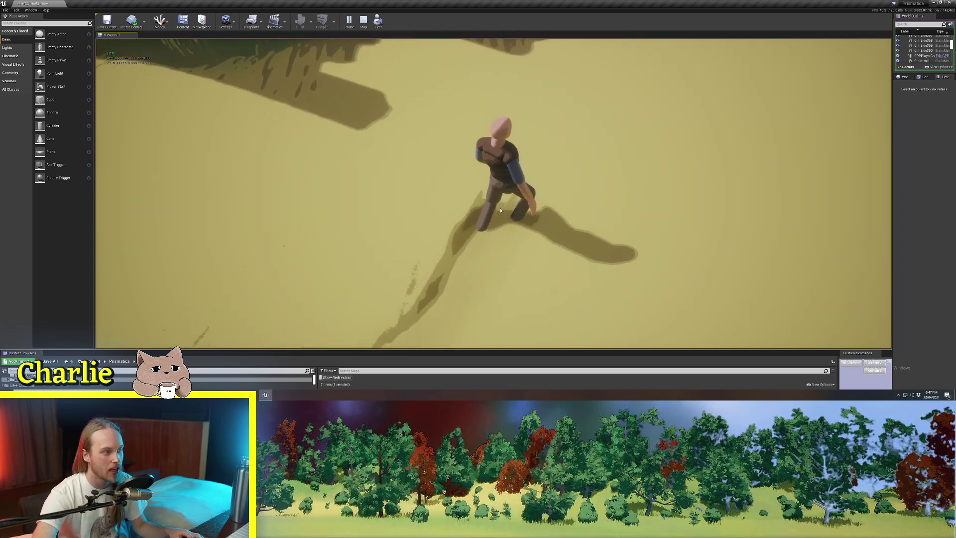
Step: Play-test the character in the level by running in different directions and jumping repeatedly to observe the jump, falling and landing animations
{"action": "key", "text": "a"}
{"action": "key", "text": "a"}
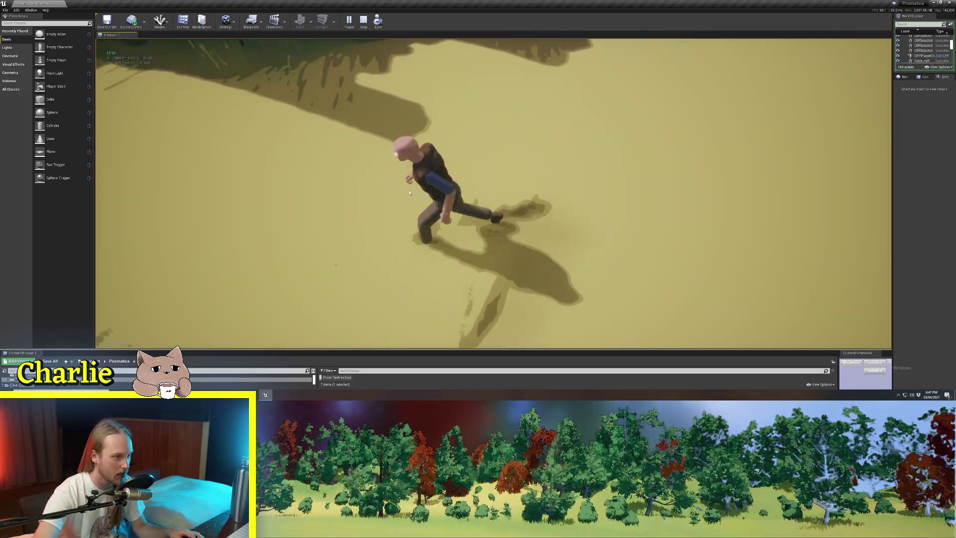
{"action": "key", "text": "space"}
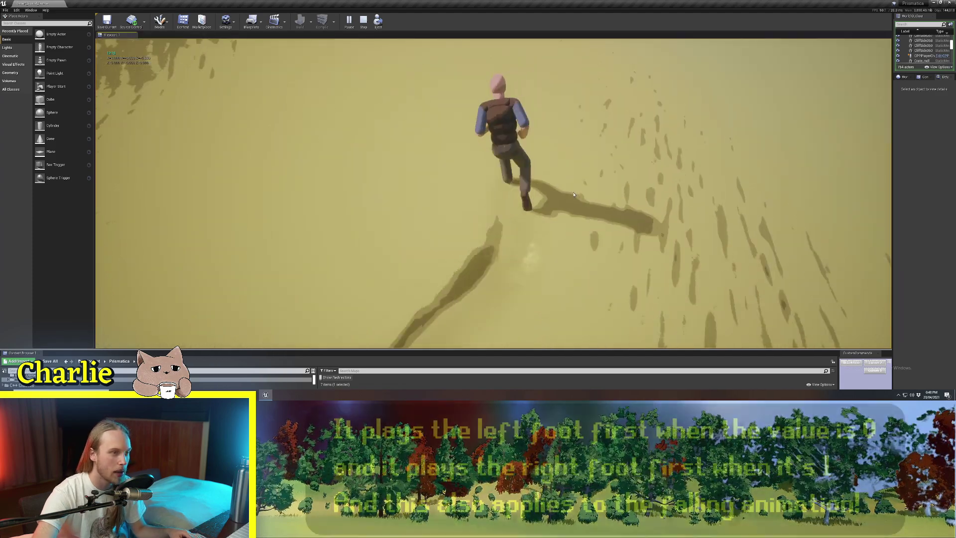
{"action": "key", "text": "d"}
{"action": "key", "text": "s"}
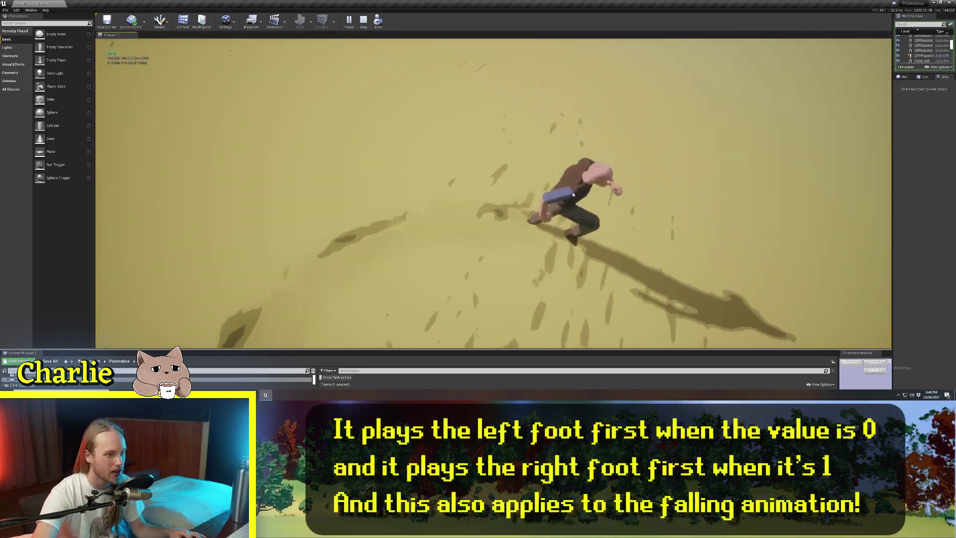
{"action": "key", "text": "a"}
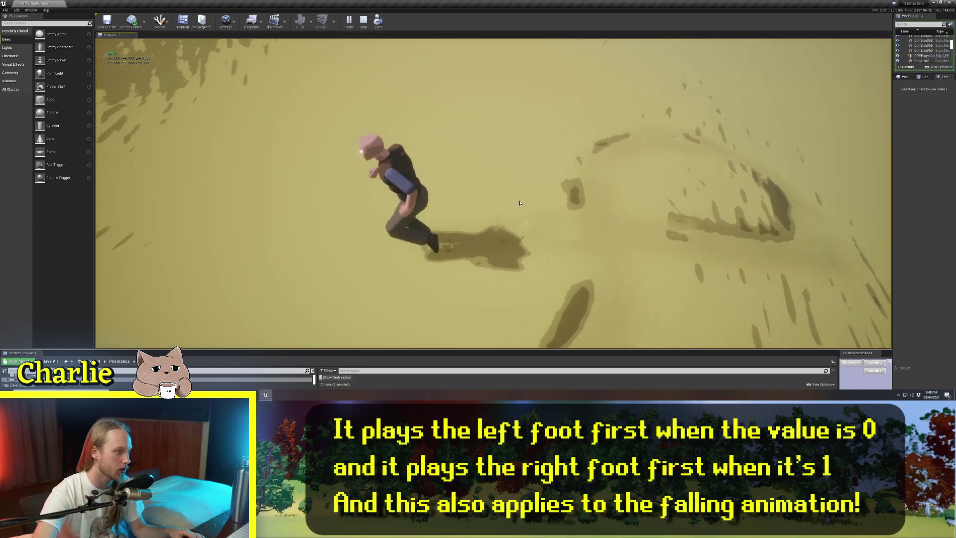
{"action": "key", "text": "space"}
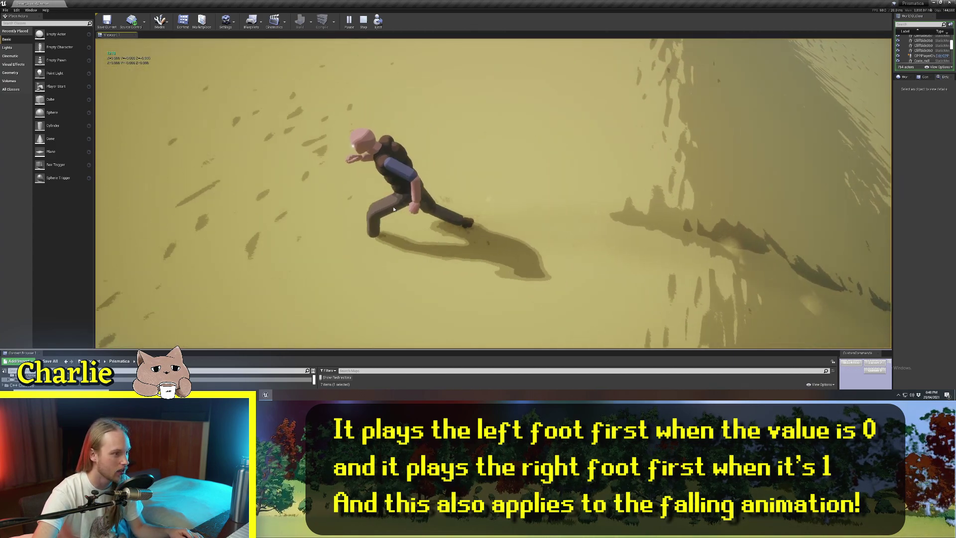
{"action": "key", "text": "space"}
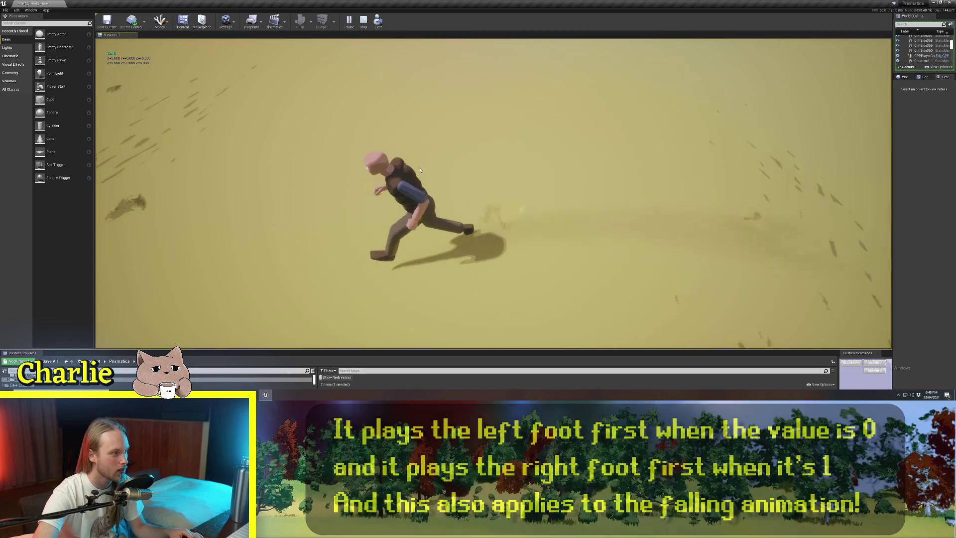
{"action": "key", "text": "space"}
{"action": "scroll", "coordinate": [439, 190], "scroll_direction": "down", "scroll_amount": 3}
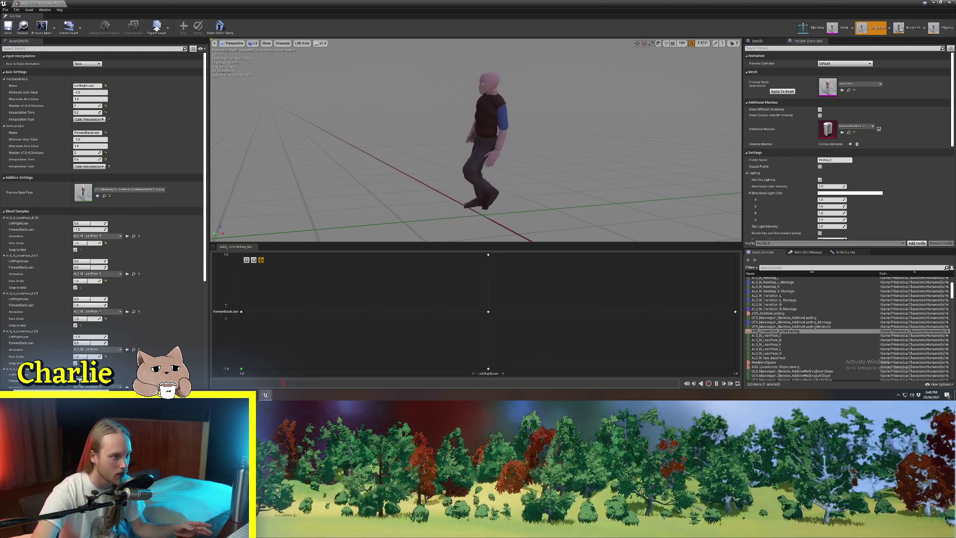
Step: Close the additive lean blend space, preview the Stamina Percentage breathing blend space from the side, and close its editor
{"action": "left_click", "coordinate": [63, 4]}
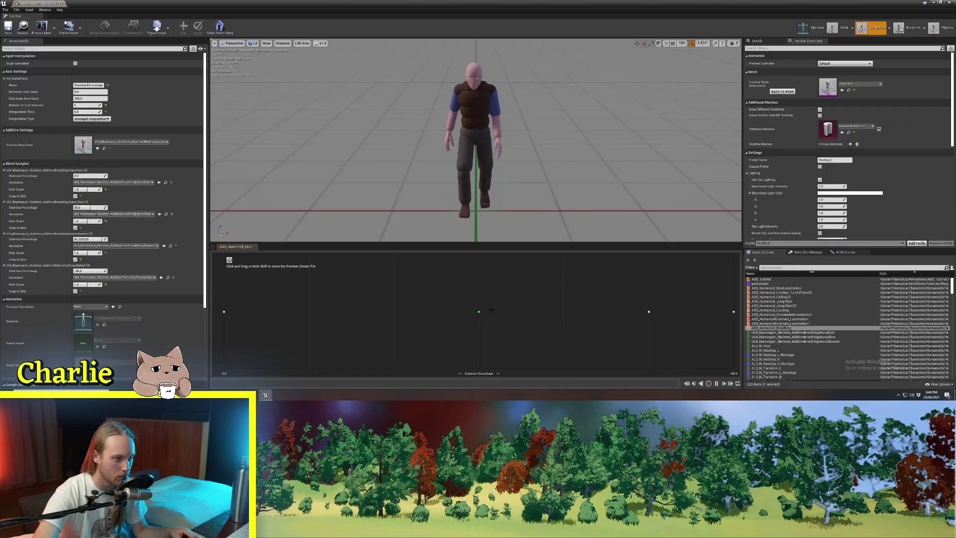
{"action": "mouse_move", "coordinate": [572, 164]}
{"action": "right_mouse_down"}
{"action": "mouse_move", "coordinate": [438, 164]}
{"action": "mouse_move", "coordinate": [579, 184]}
{"action": "mouse_move", "coordinate": [568, 185]}
{"action": "mouse_move", "coordinate": [612, 165]}
{"action": "mouse_move", "coordinate": [579, 156]}
{"action": "right_mouse_up"}
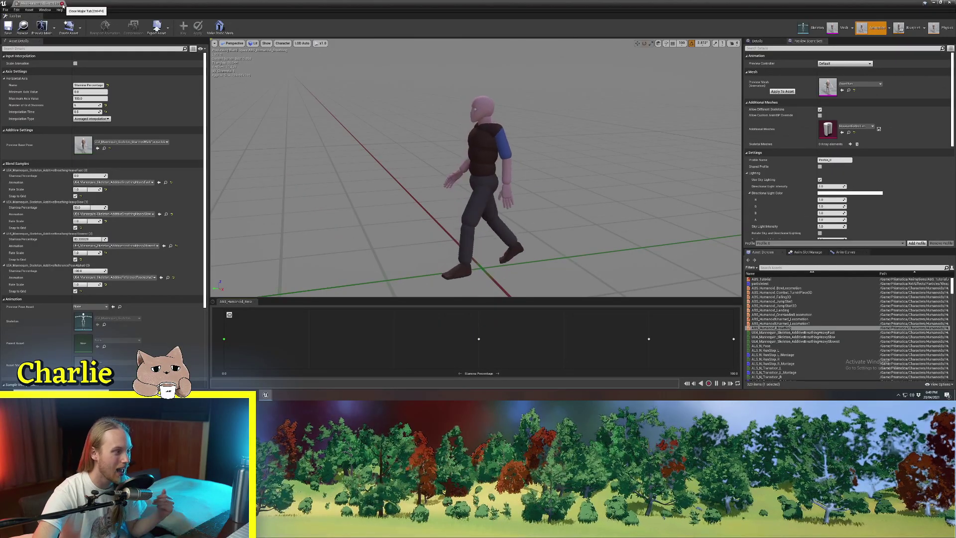
{"action": "left_click", "coordinate": [62, 4]}
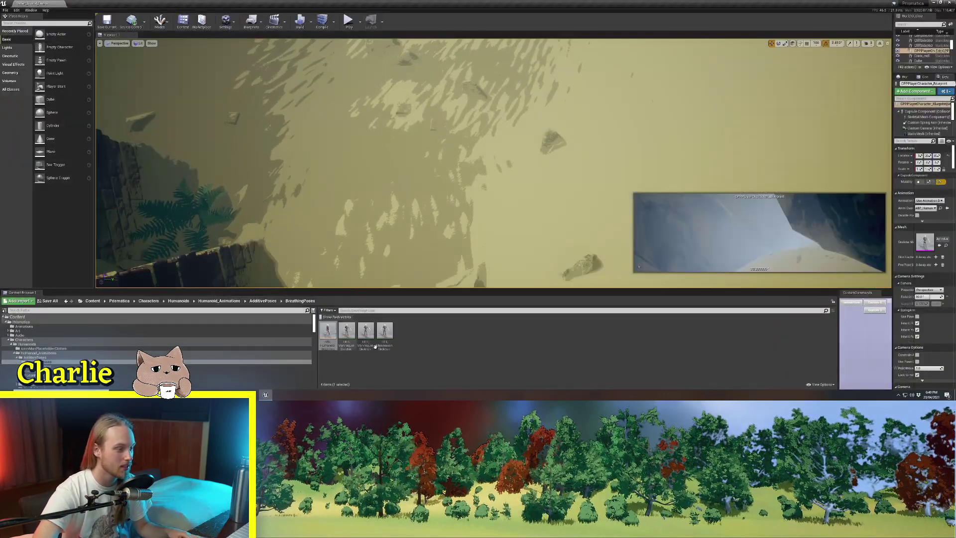
{"action": "left_click", "coordinate": [432, 346]}
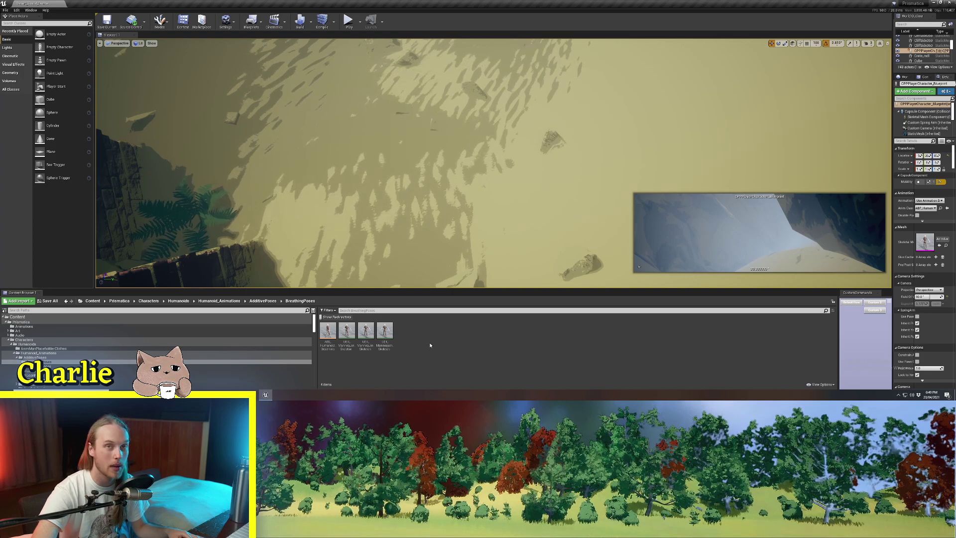